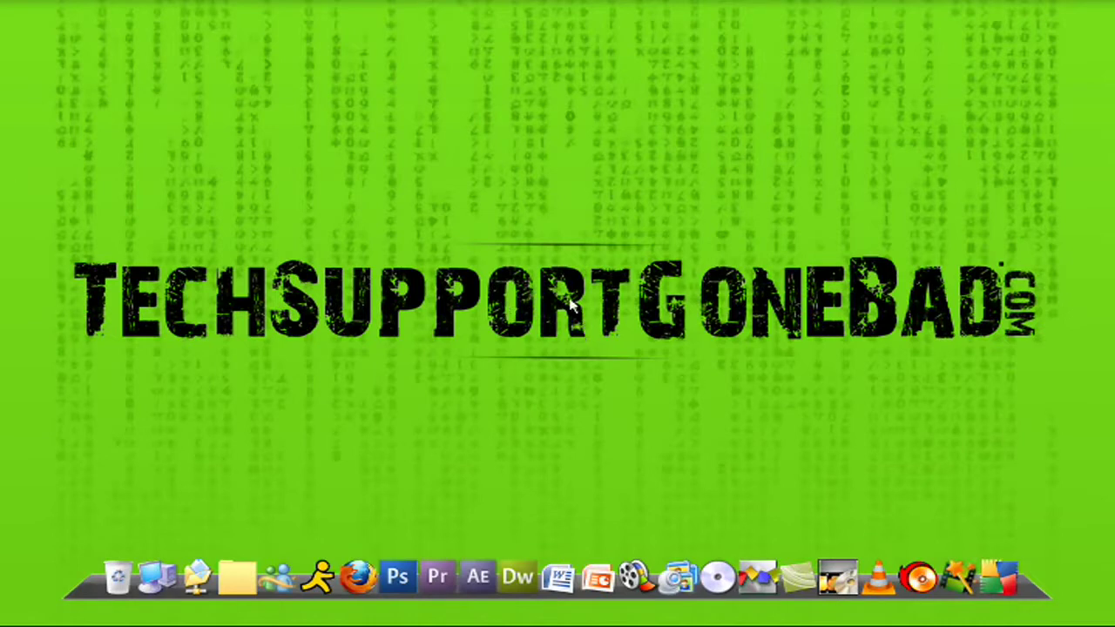
Step: Bring the WordPress Dashboard window back up and scroll through its widgets
mouse_move(470, 625)
click(166, 615)
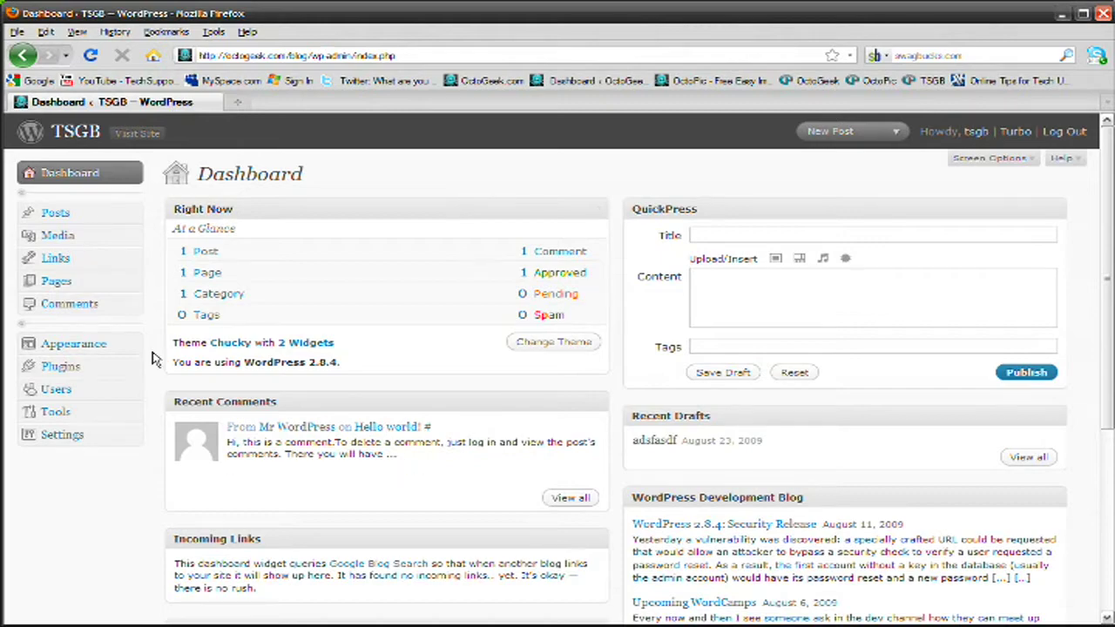
scroll(592, 164, down, 5)
scroll(614, 212, up, 5)
Step: Try the QuickPress content and title fields, scroll the Dashboard, then open the posts list
click(718, 278)
click(746, 233)
scroll(430, 335, down, 5)
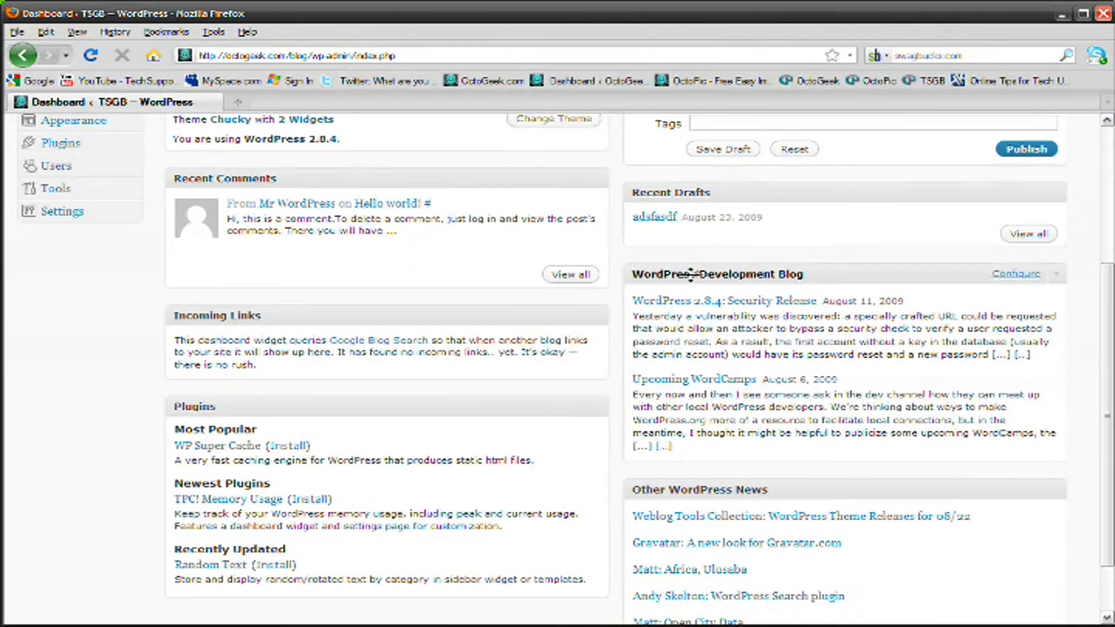
scroll(311, 305, down, 2)
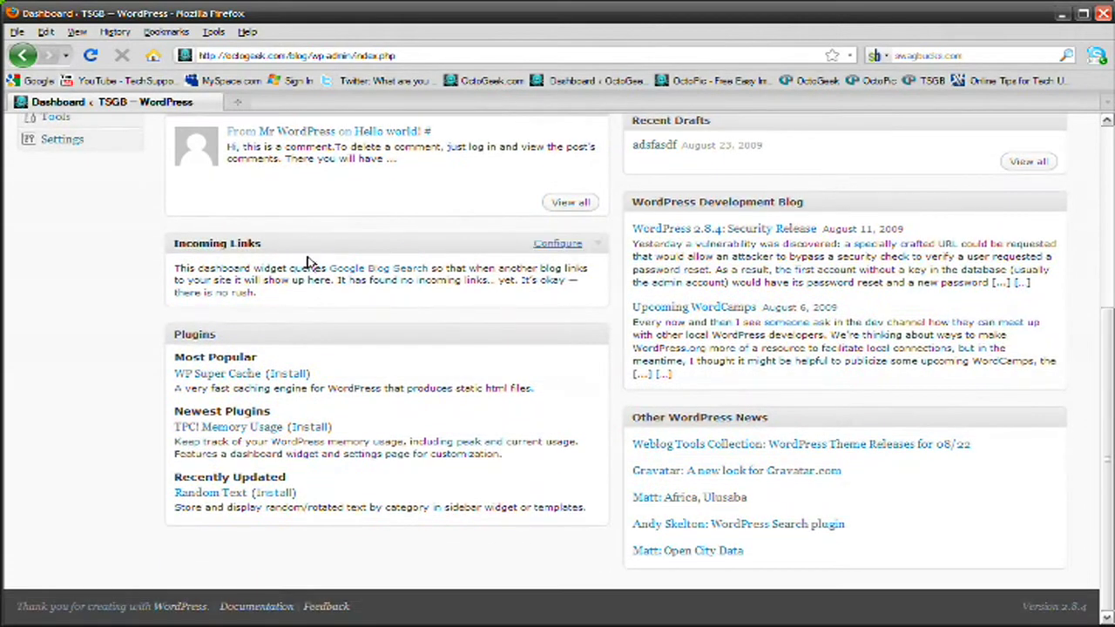
scroll(468, 331, up, 5)
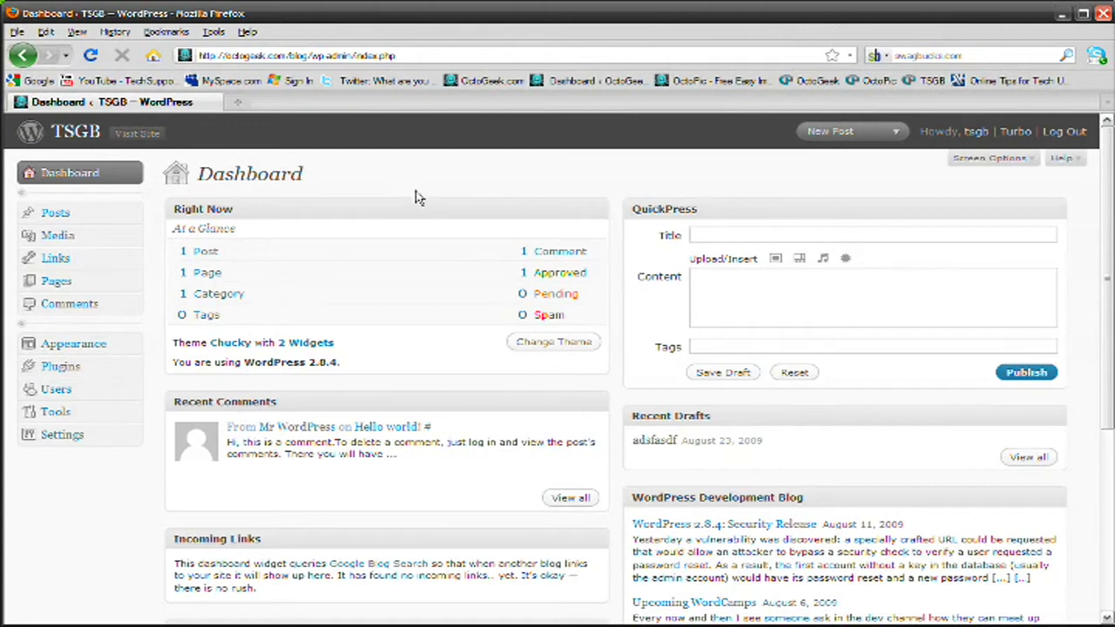
click(76, 218)
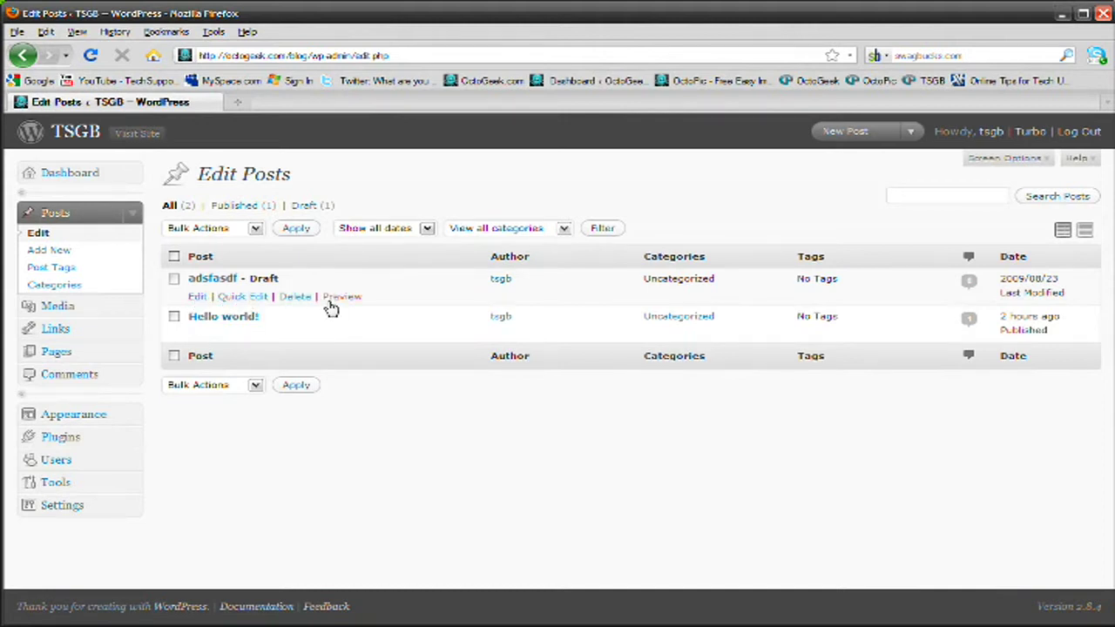
Step: Start a new post titled 'adfadsadfsdfa' with body text 'asdfds'
click(64, 253)
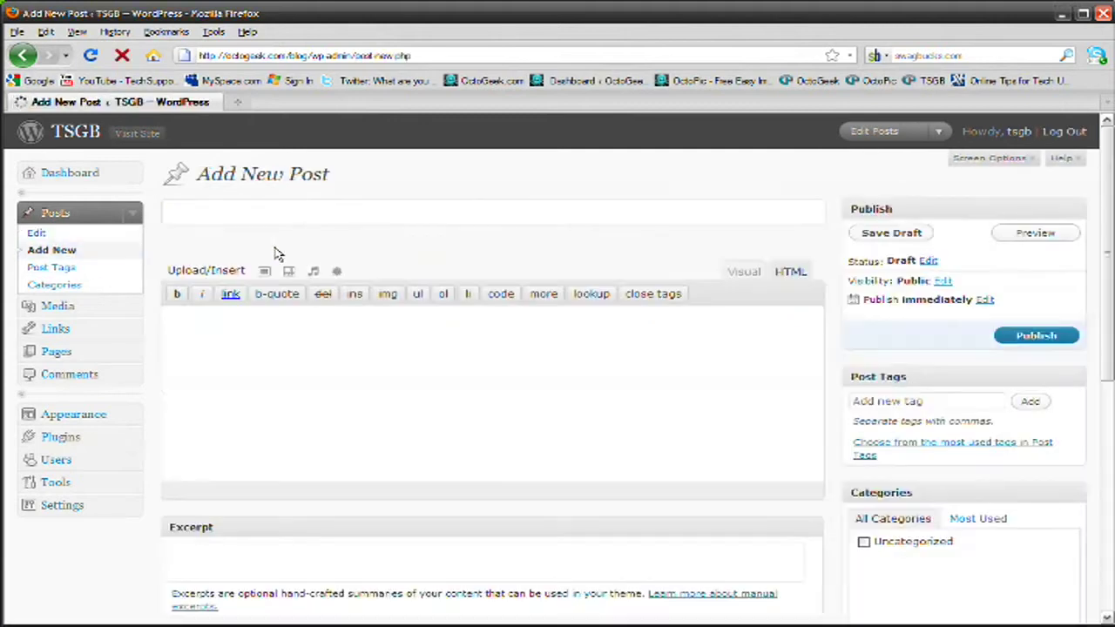
text(adfads)
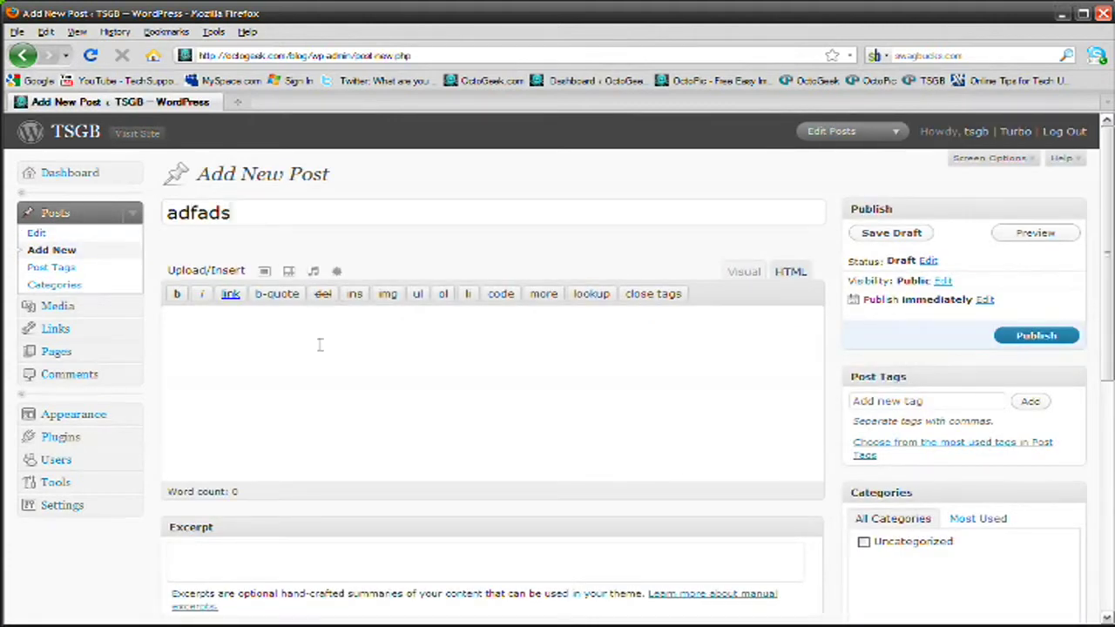
text(adfsdfa)
click(655, 358)
text(asdfds)
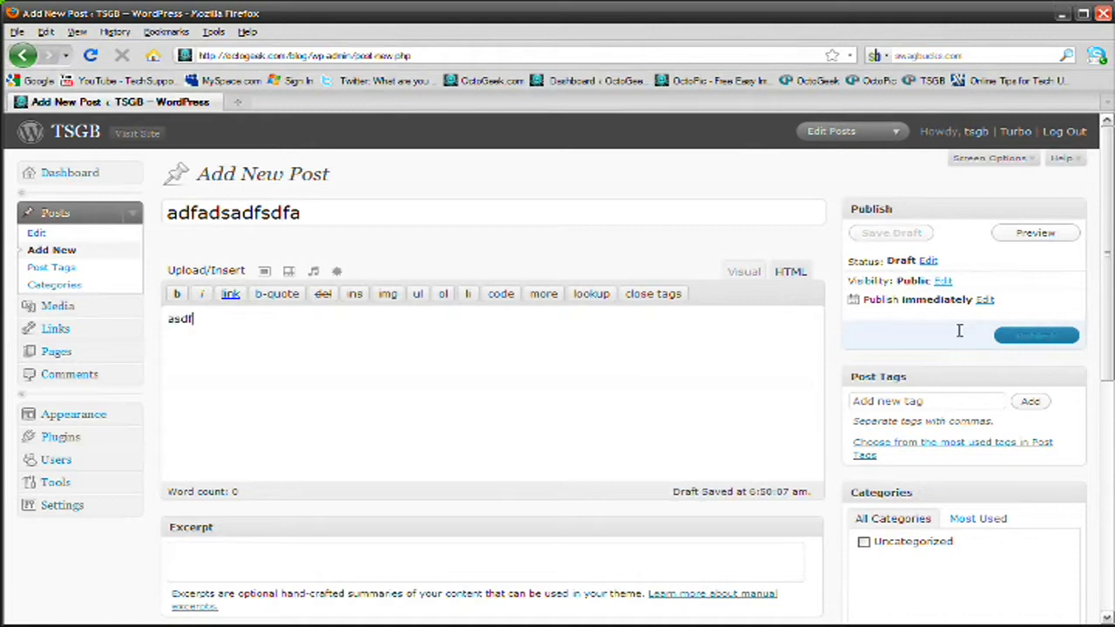
Step: Leave the unsaved post for Post Tags, then open the Categories page
click(79, 277)
click(503, 355)
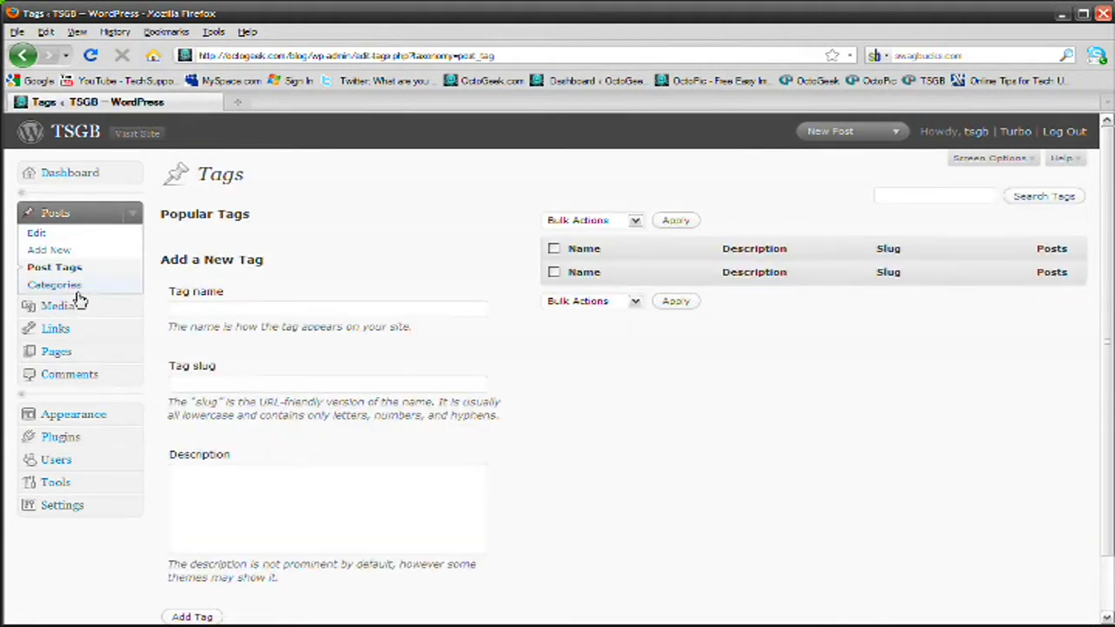
click(77, 292)
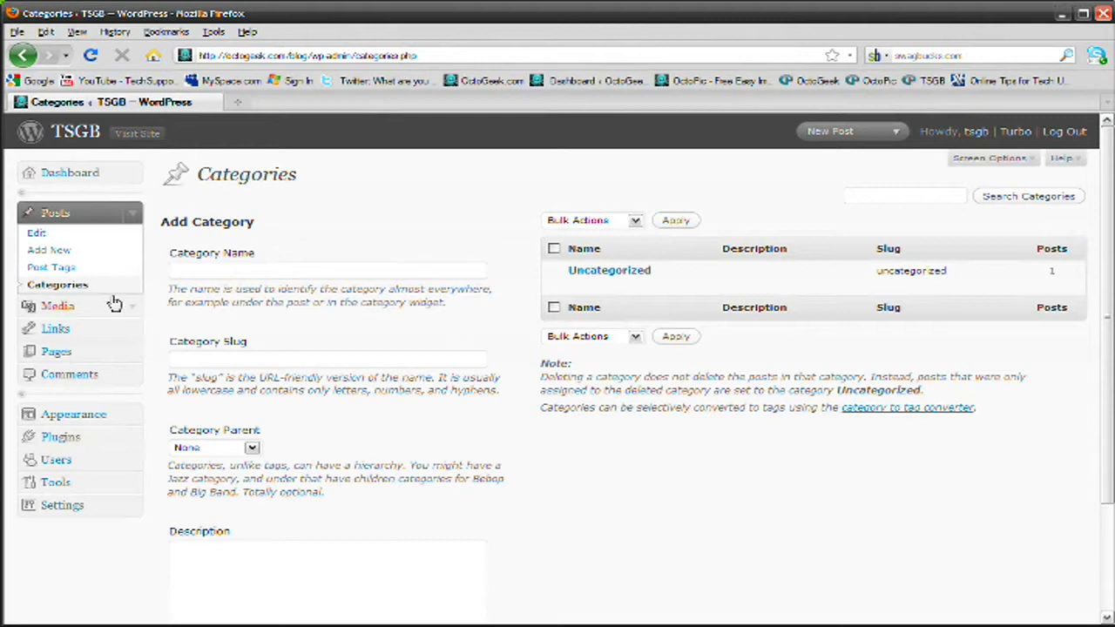
Step: View the Media library and the Add New uploader, then open the blogroll Links list
click(62, 310)
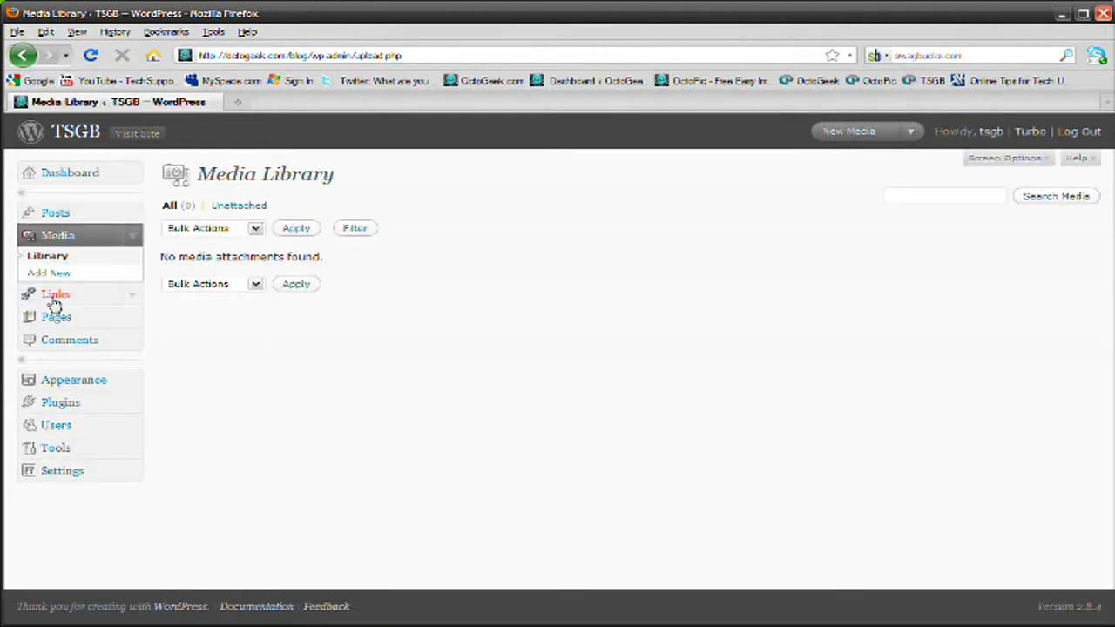
click(59, 274)
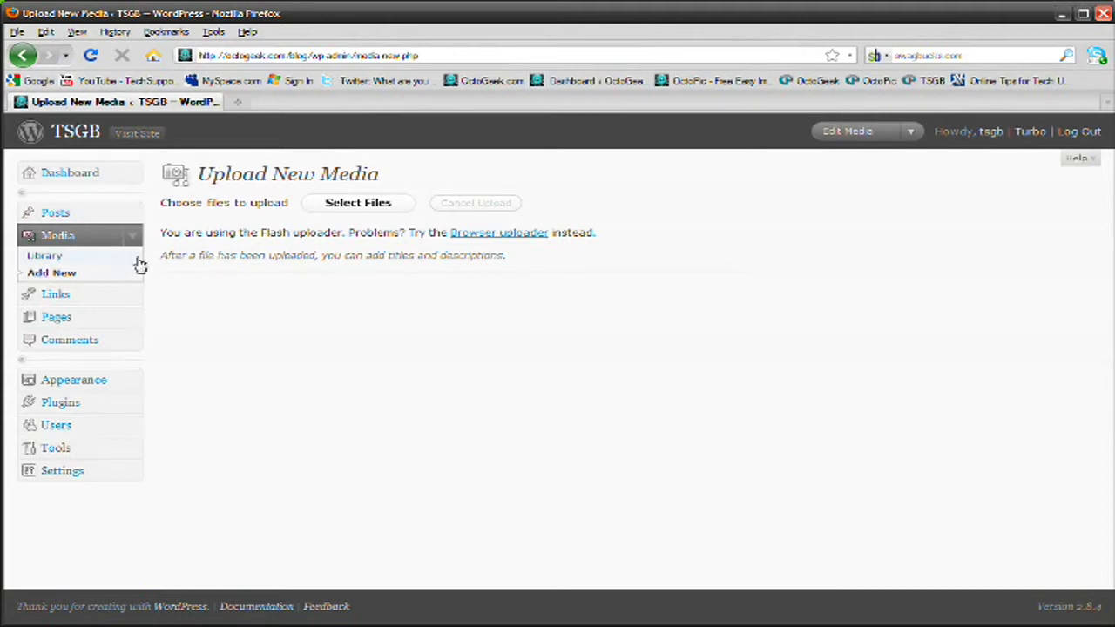
click(87, 299)
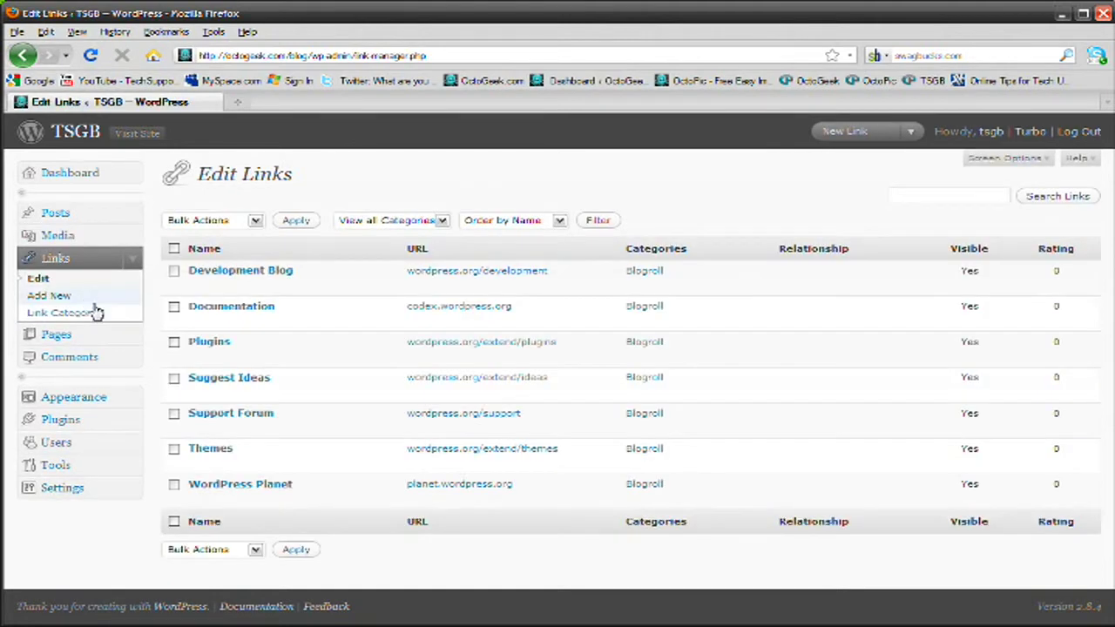
Step: View Pages and the new-page editor, then return to the Edit Pages list with About and adfs
click(81, 338)
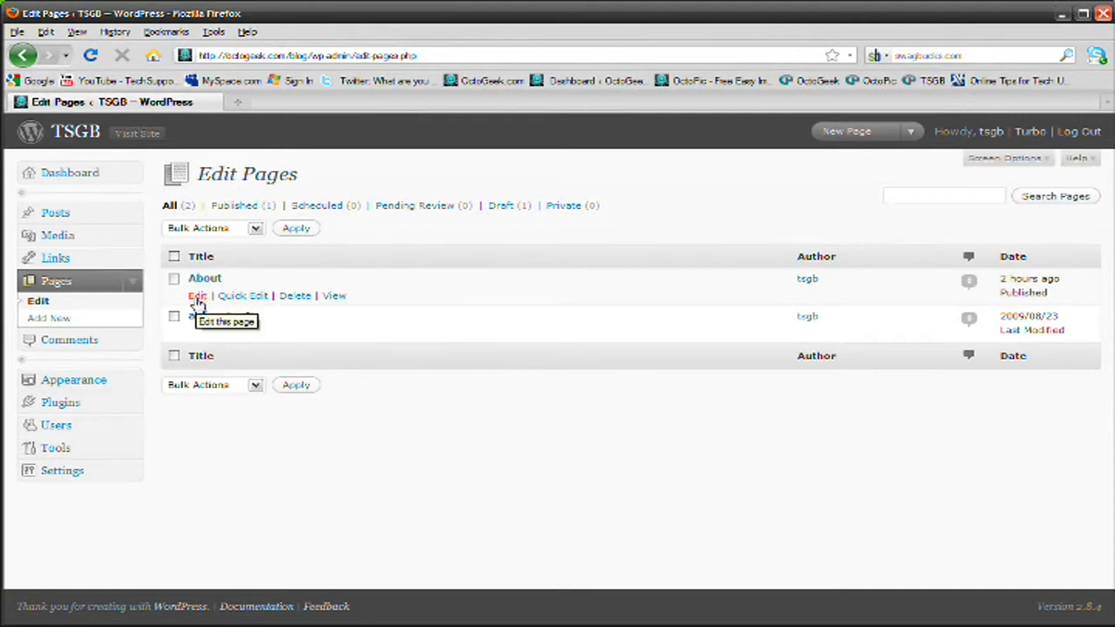
click(50, 318)
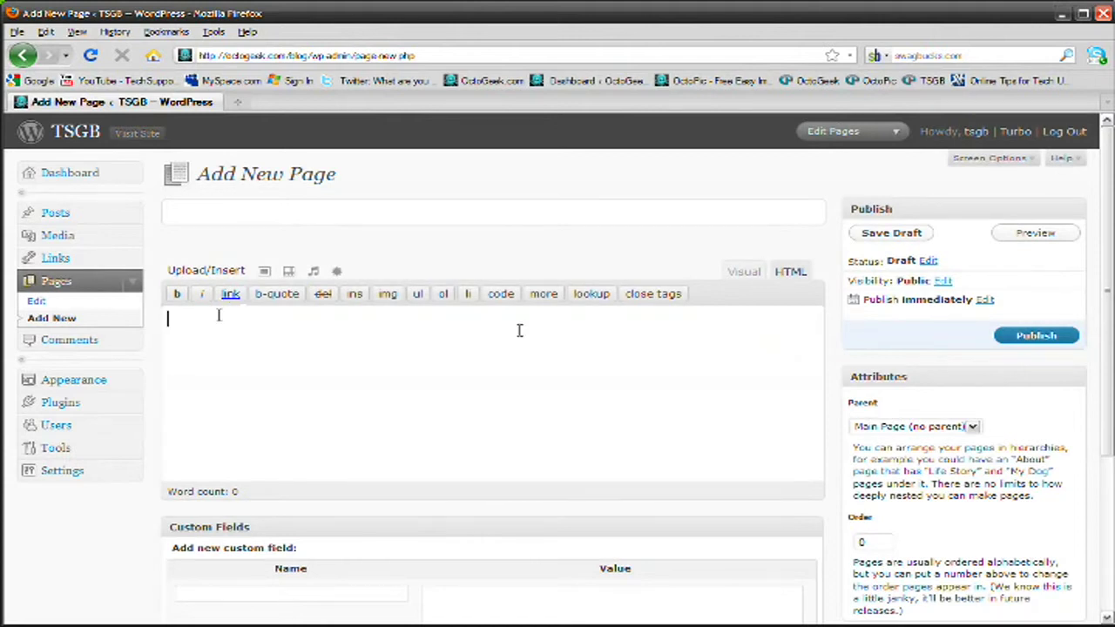
click(45, 301)
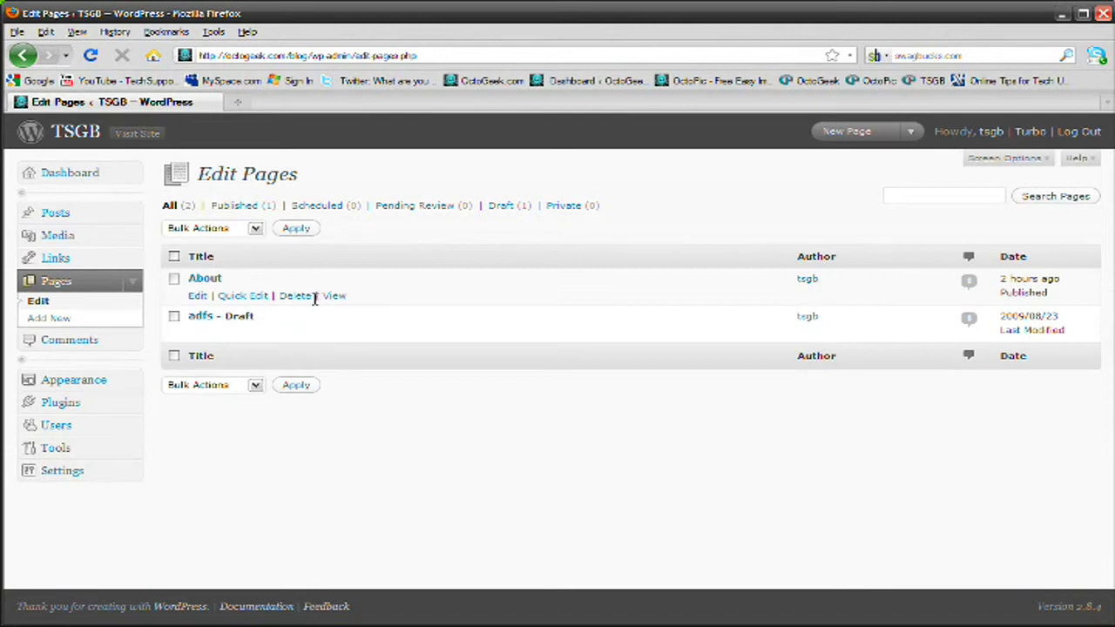
Step: View the sample comment on Hello world!, then open the Manage Themes page
click(86, 339)
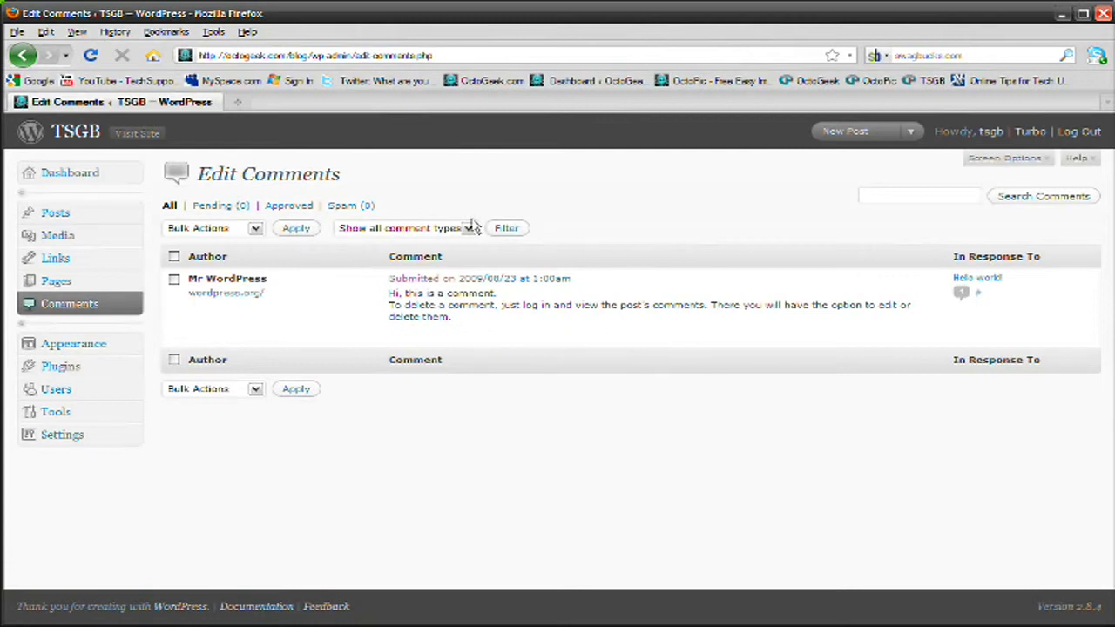
mouse_move(405, 340)
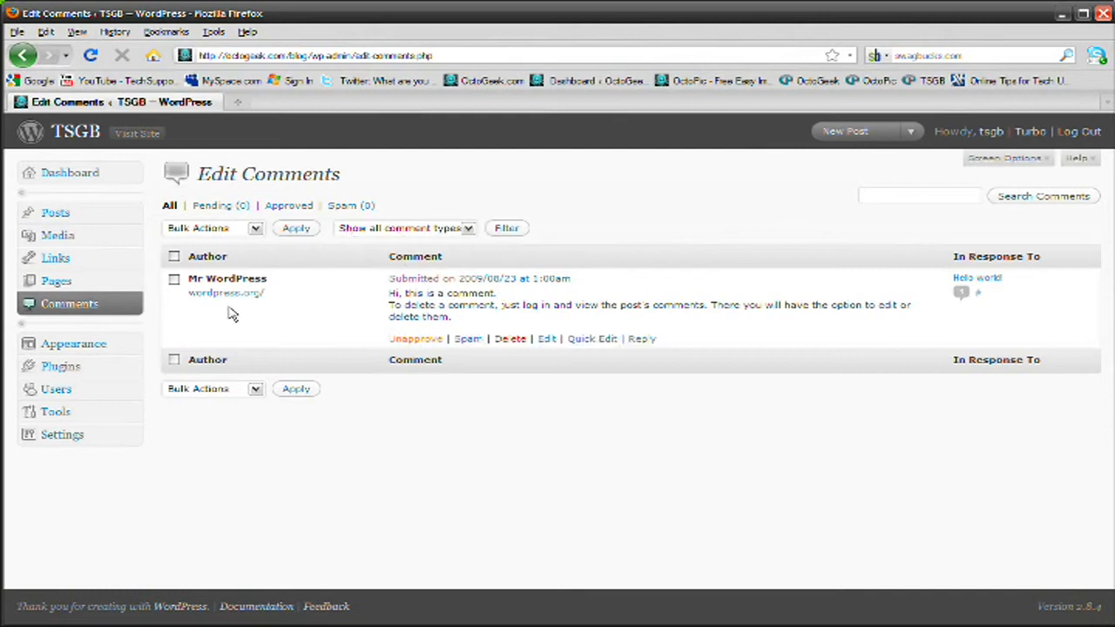
click(85, 342)
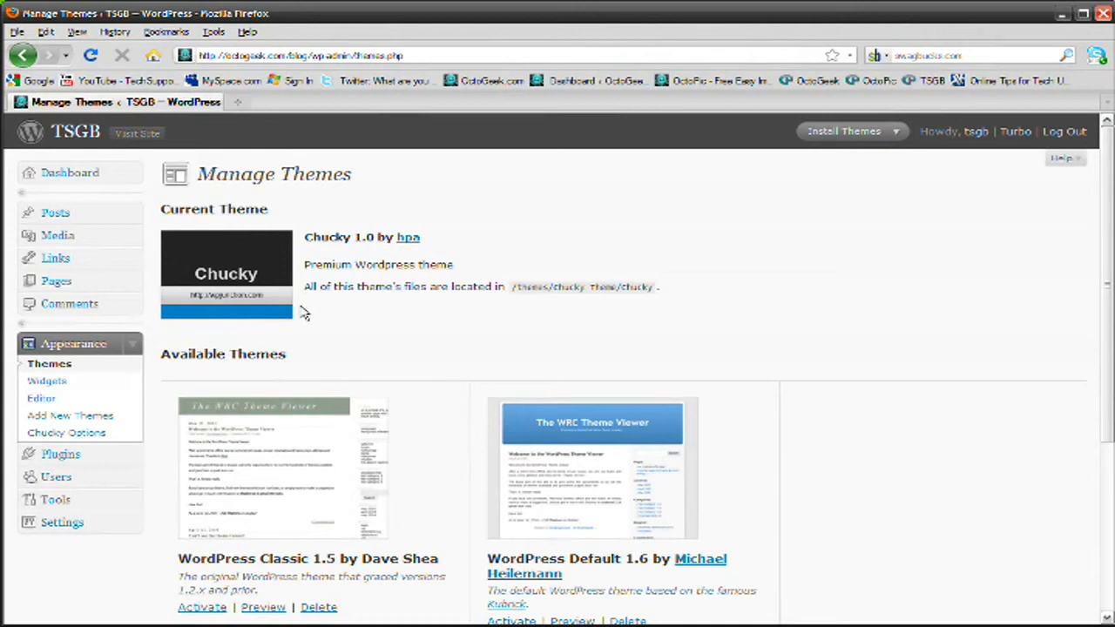
Step: Open Appearance > Widgets to show the Main Sidebar with Twitter Updates and Search
click(72, 385)
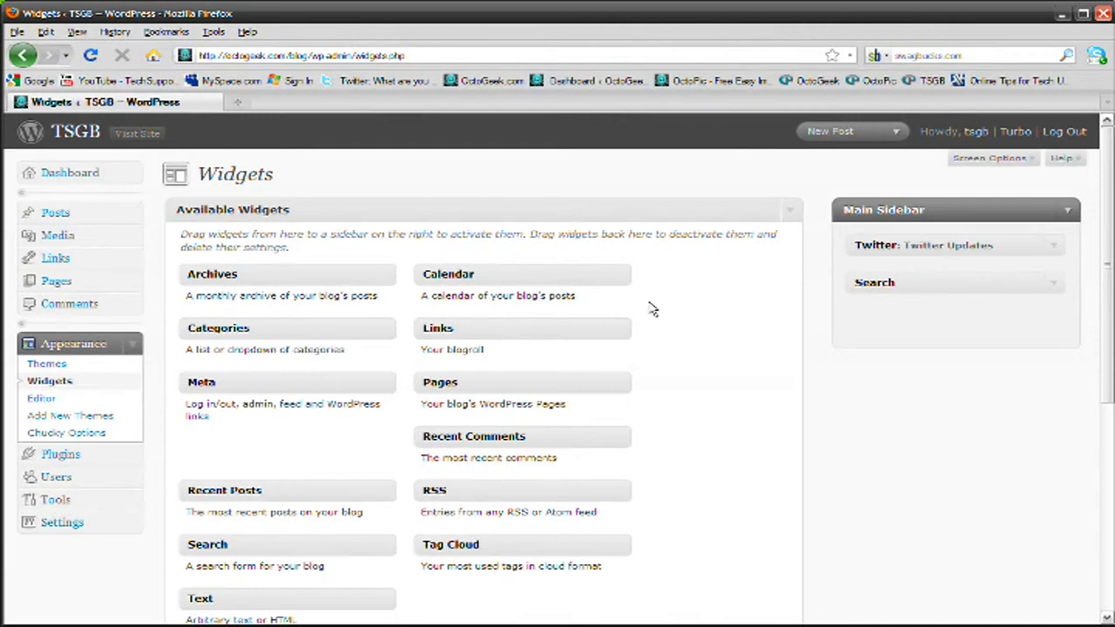
Step: Add Categories and RSS widgets below Search in the Main Sidebar, then open the theme Editor
scroll(652, 310, down, 1)
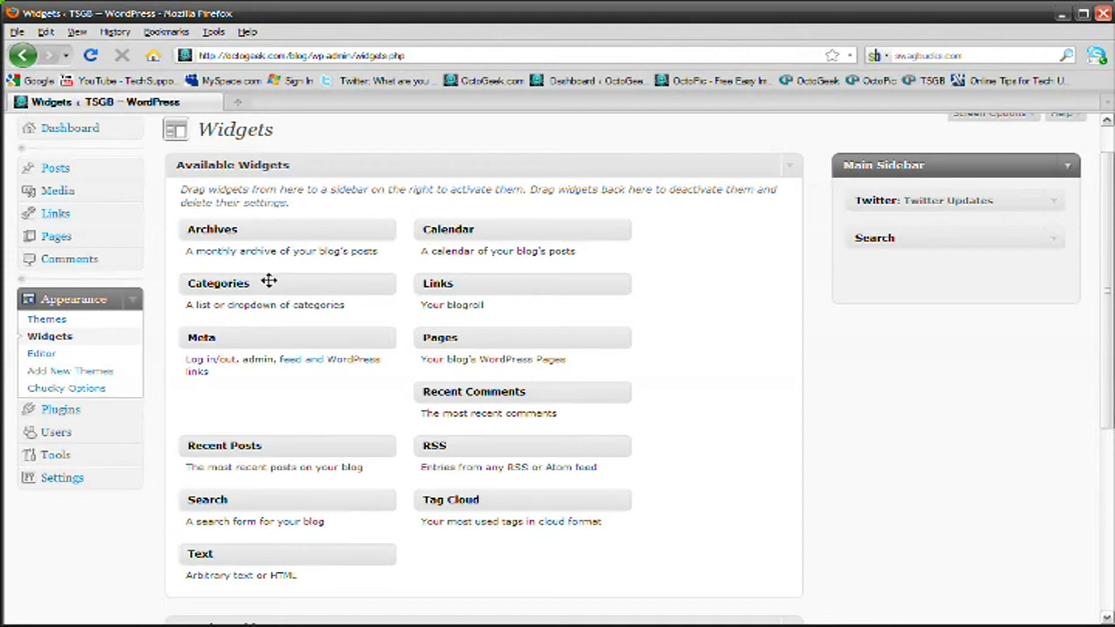
drag(380, 277, 924, 262)
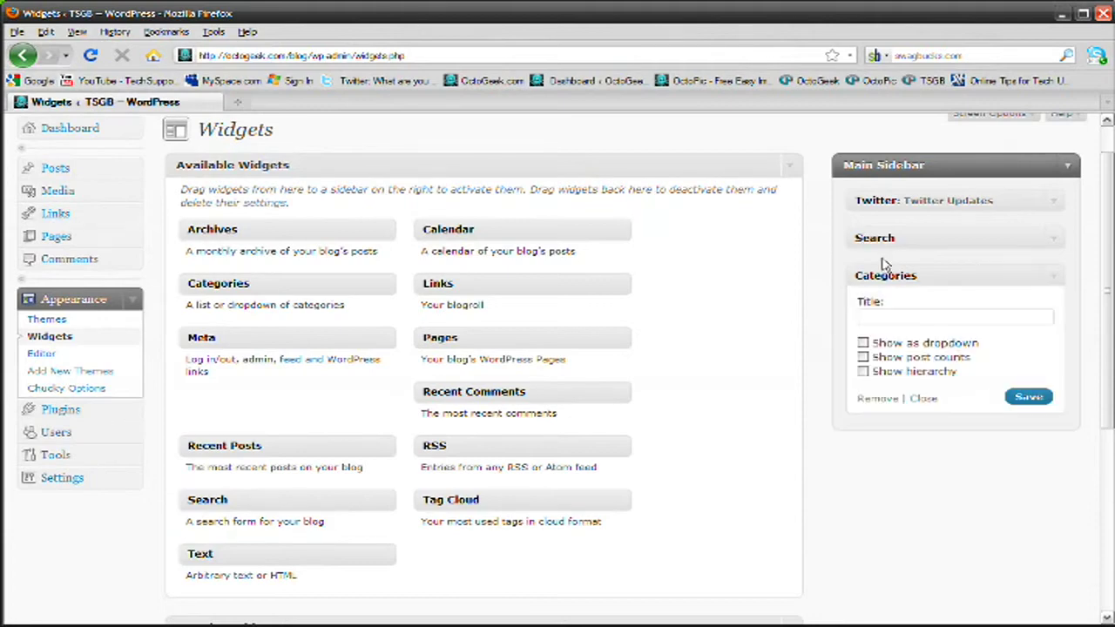
scroll(603, 287, down, 2)
scroll(614, 256, up, 2)
drag(712, 367, 898, 428)
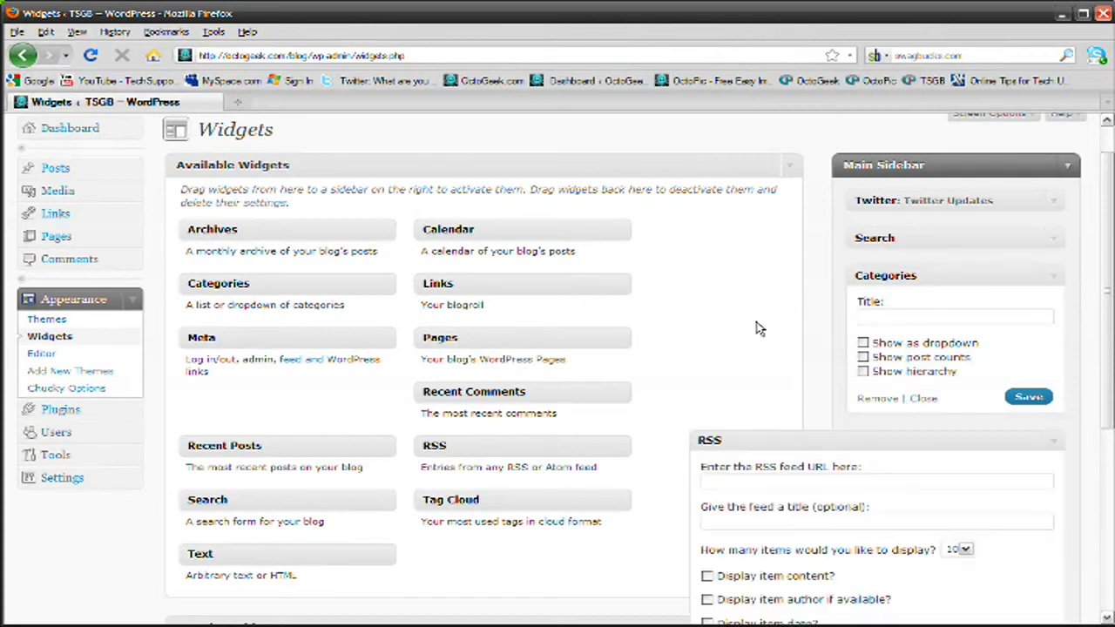
scroll(760, 328, up, 1)
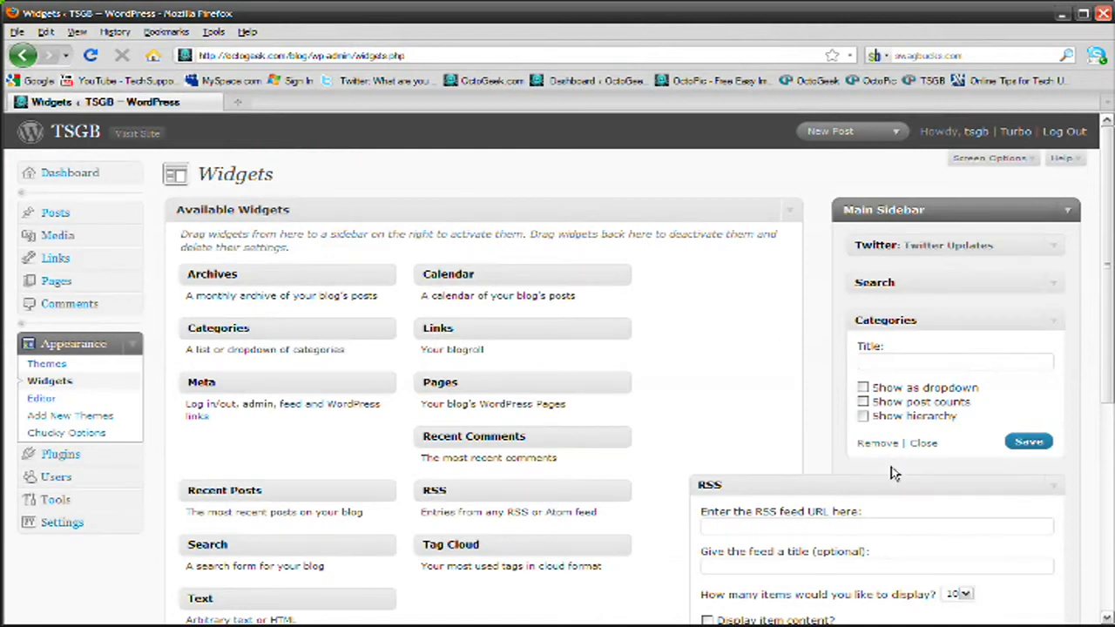
click(1058, 330)
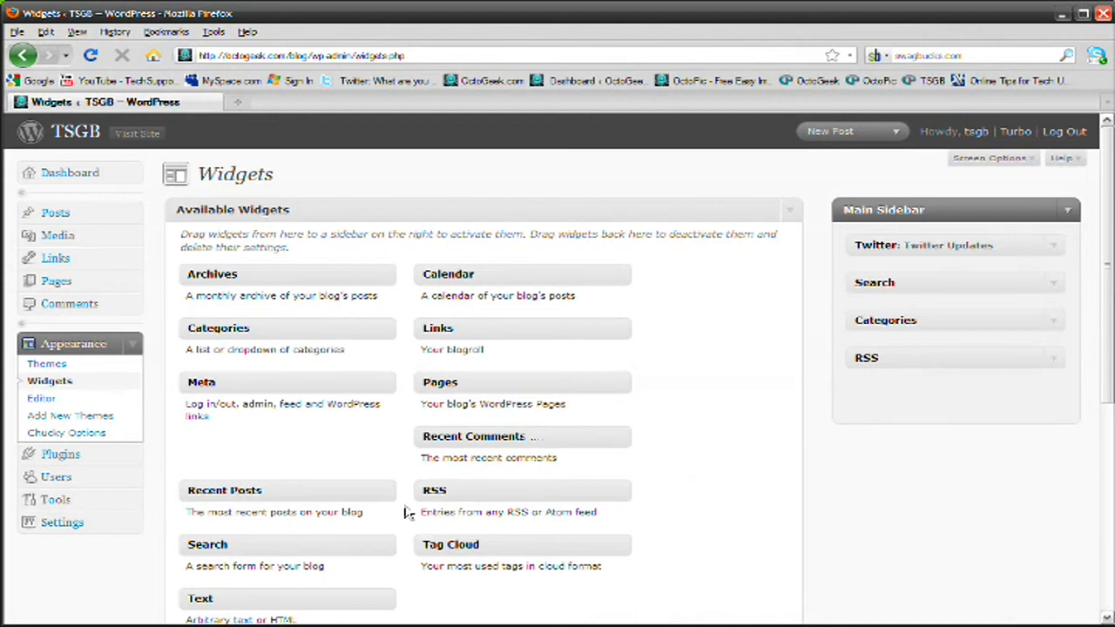
click(101, 398)
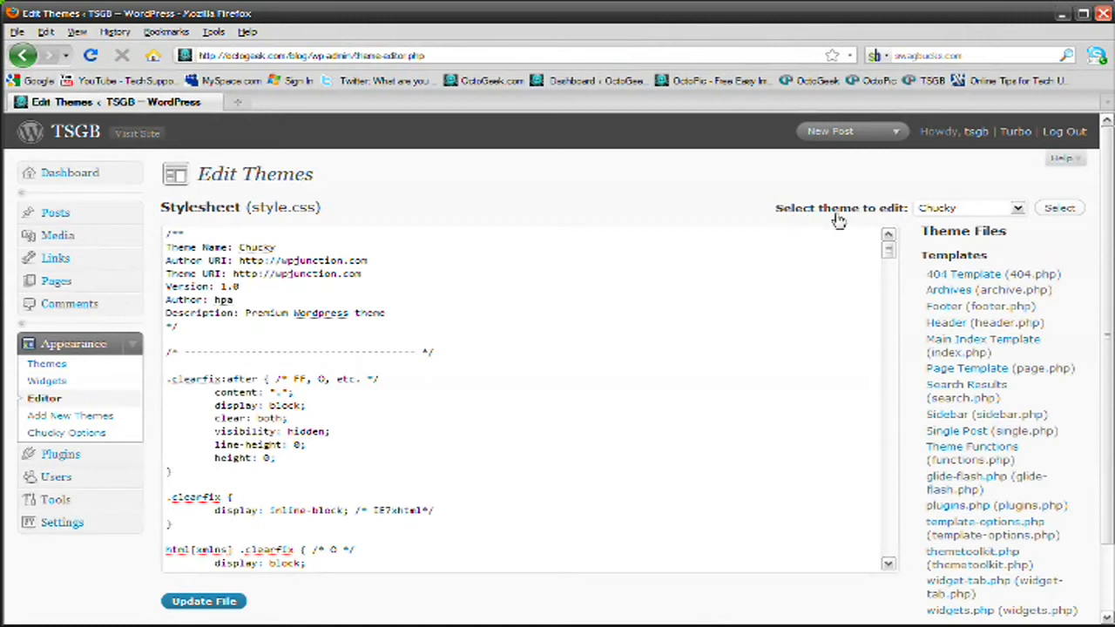
Step: Keep Chucky selected in the theme editor and scroll through its style.css
click(935, 209)
click(930, 225)
click(409, 370)
scroll(410, 375, down, 20)
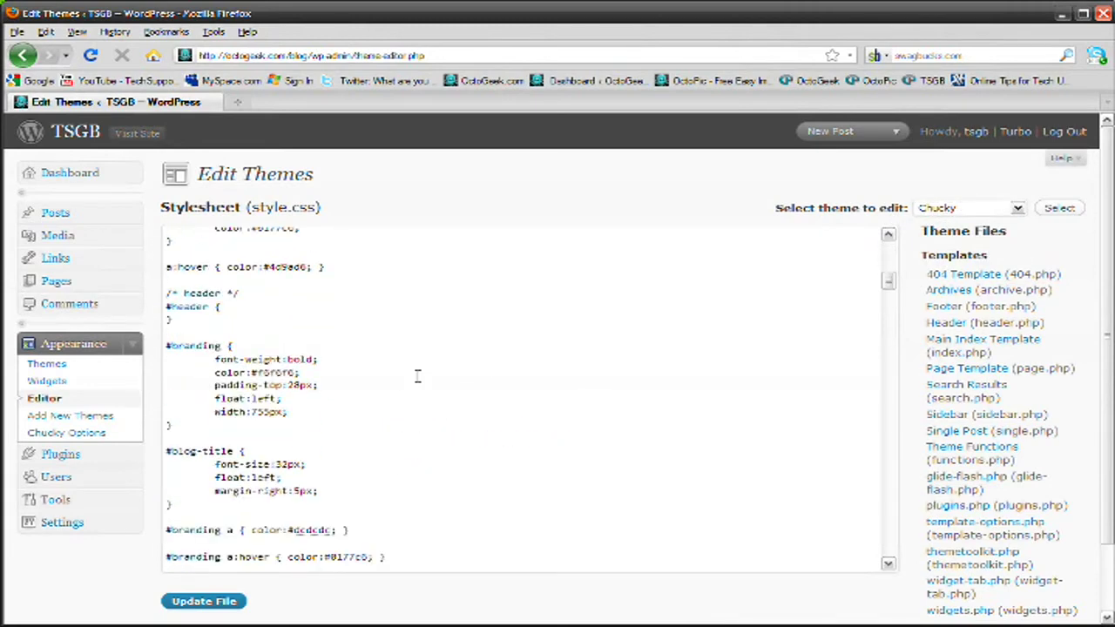
scroll(415, 383, down, 10)
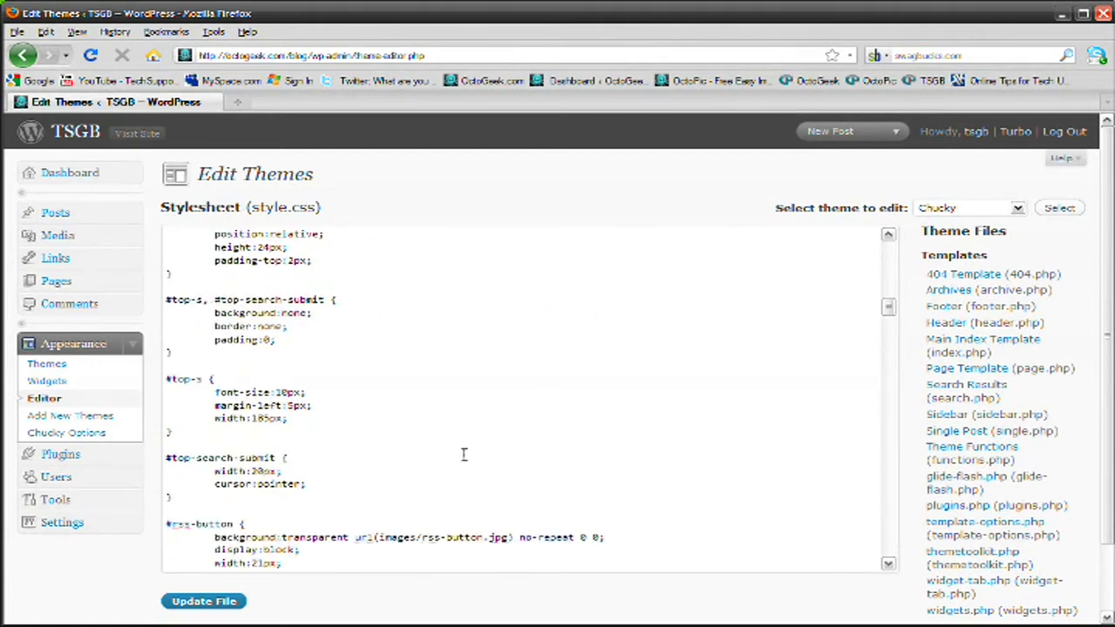
Step: View the Add New Themes upload page and Chucky Options, then go to the Plugins list
click(80, 417)
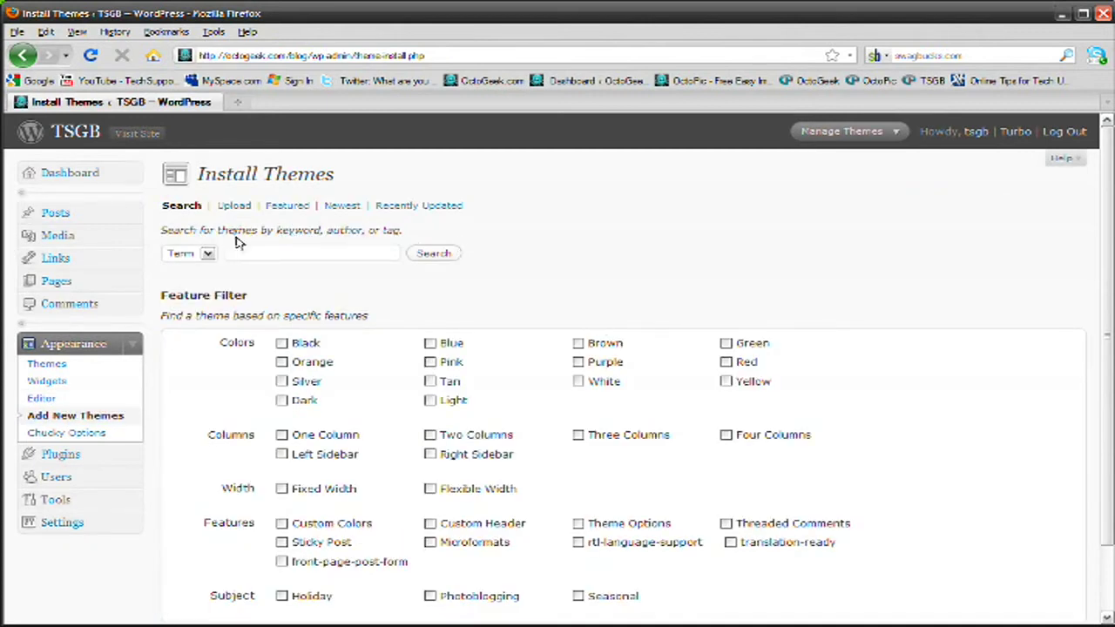
click(235, 206)
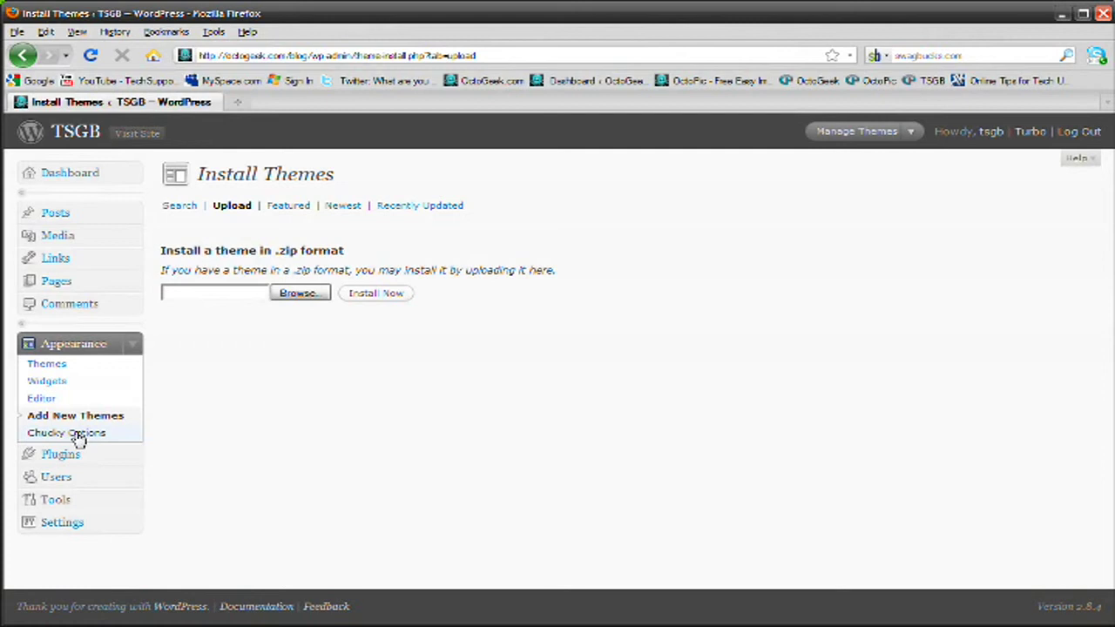
click(78, 439)
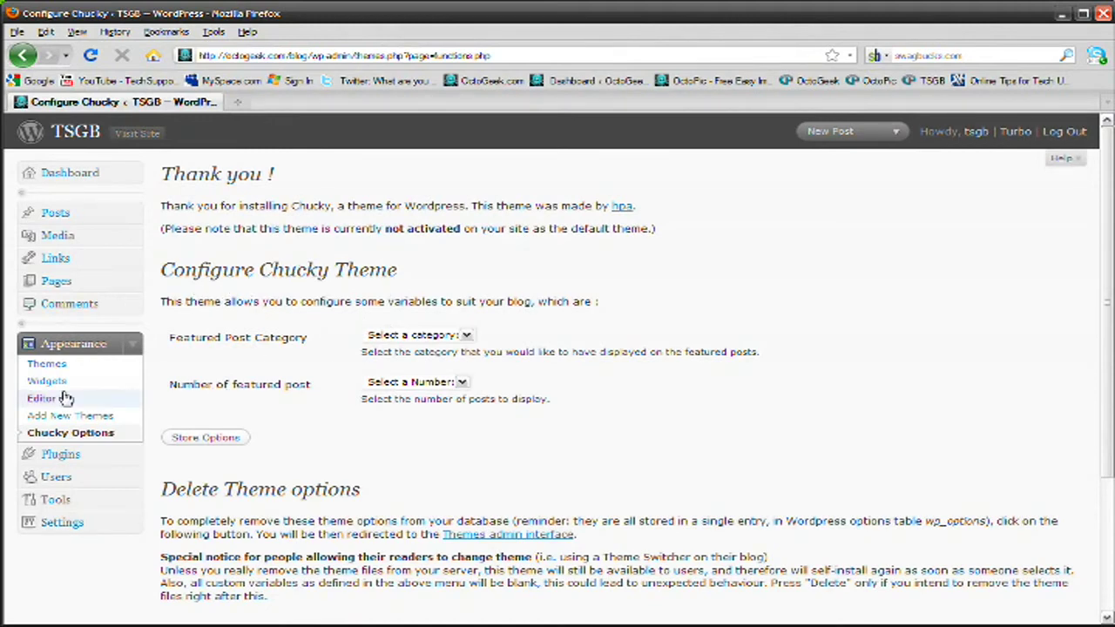
click(61, 455)
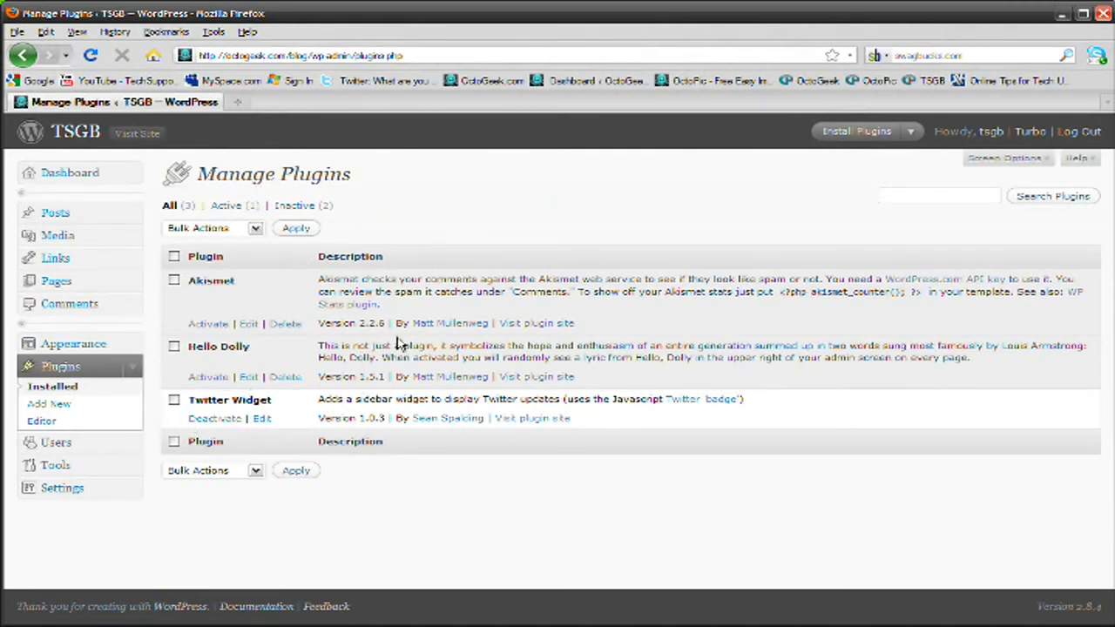
Step: View the plugin Upload page, then open the Plugin Editor keeping Akismet's akismet.php
click(112, 407)
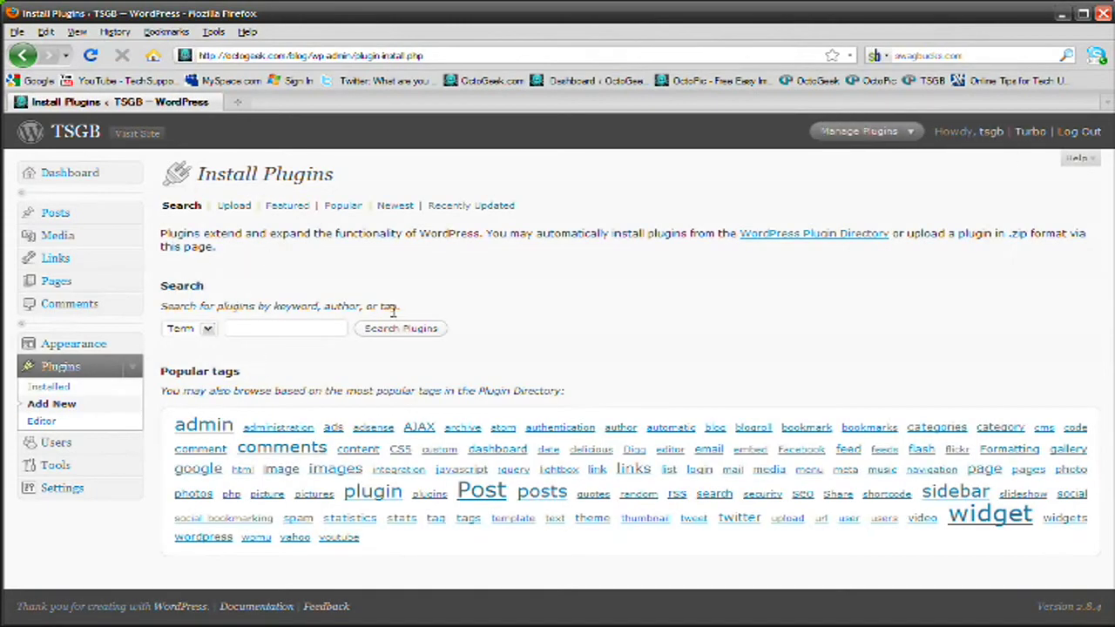
click(235, 206)
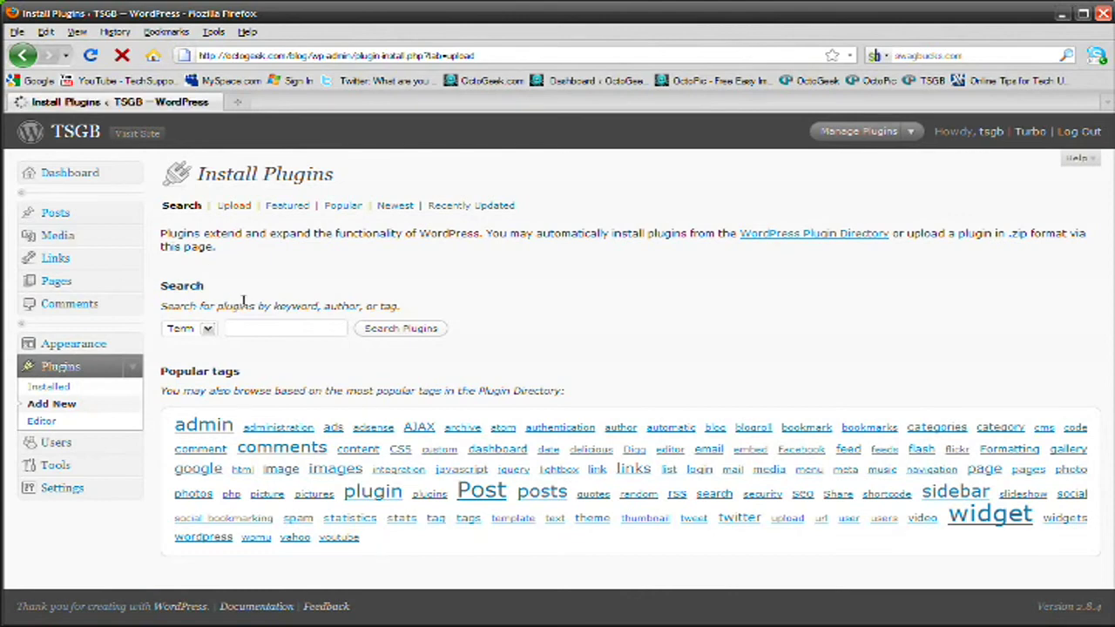
click(90, 425)
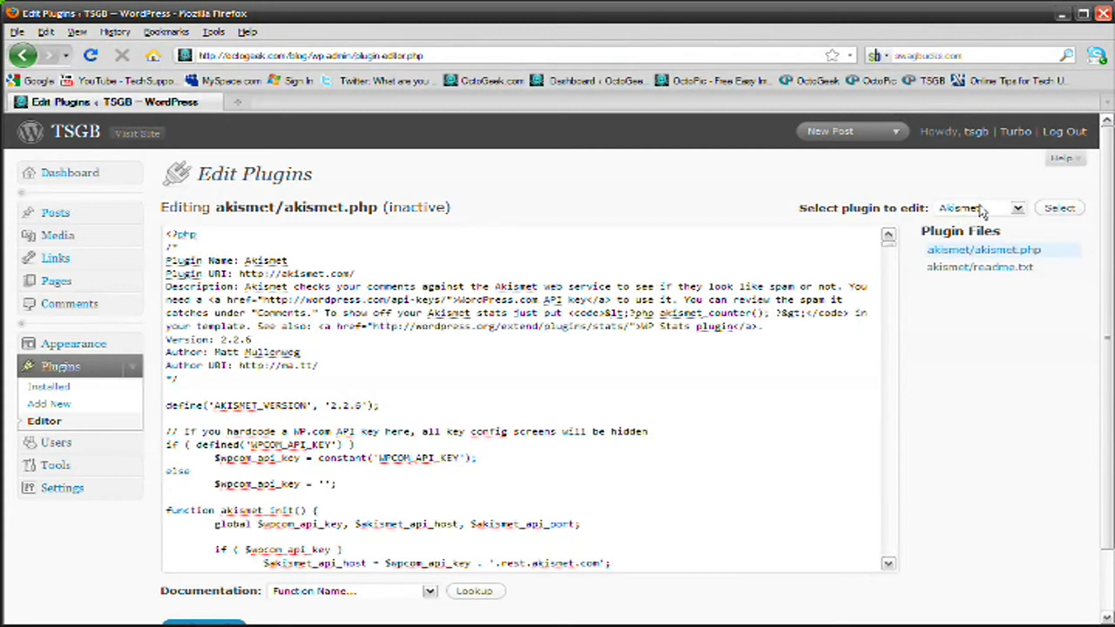
click(983, 211)
click(982, 212)
Step: View the Users list and its 'Change role to...' options unchanged, then open Tools
click(76, 445)
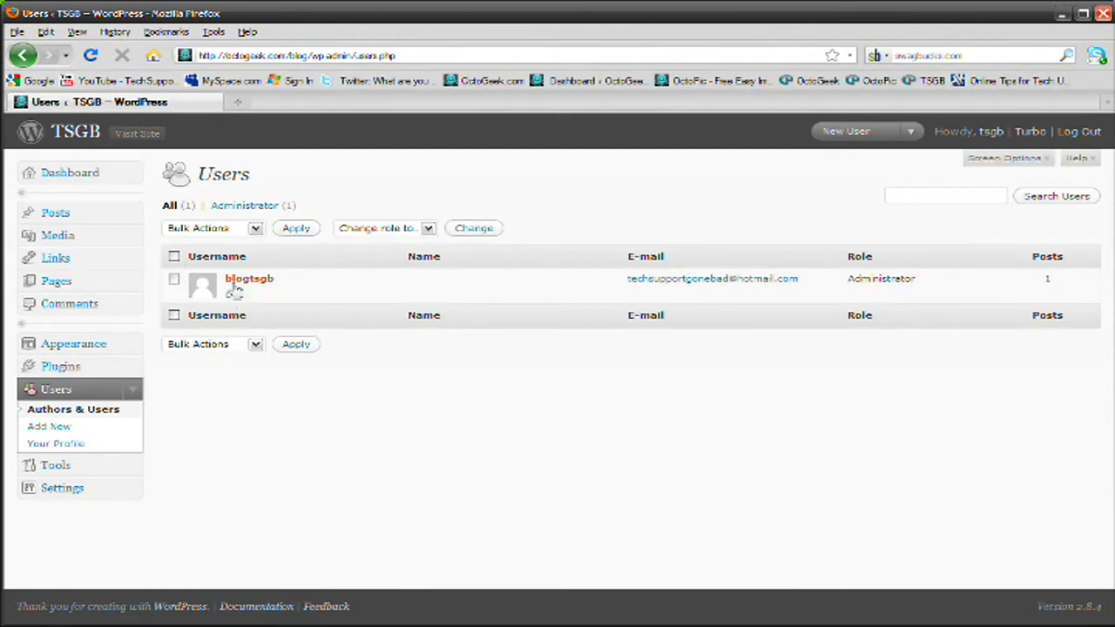
click(385, 230)
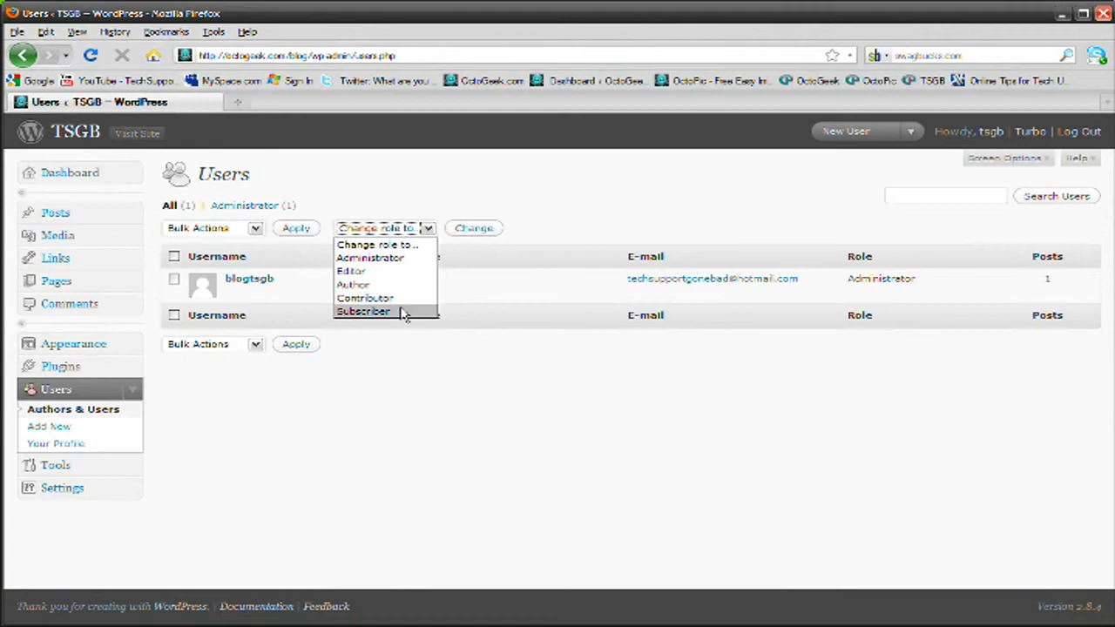
click(421, 330)
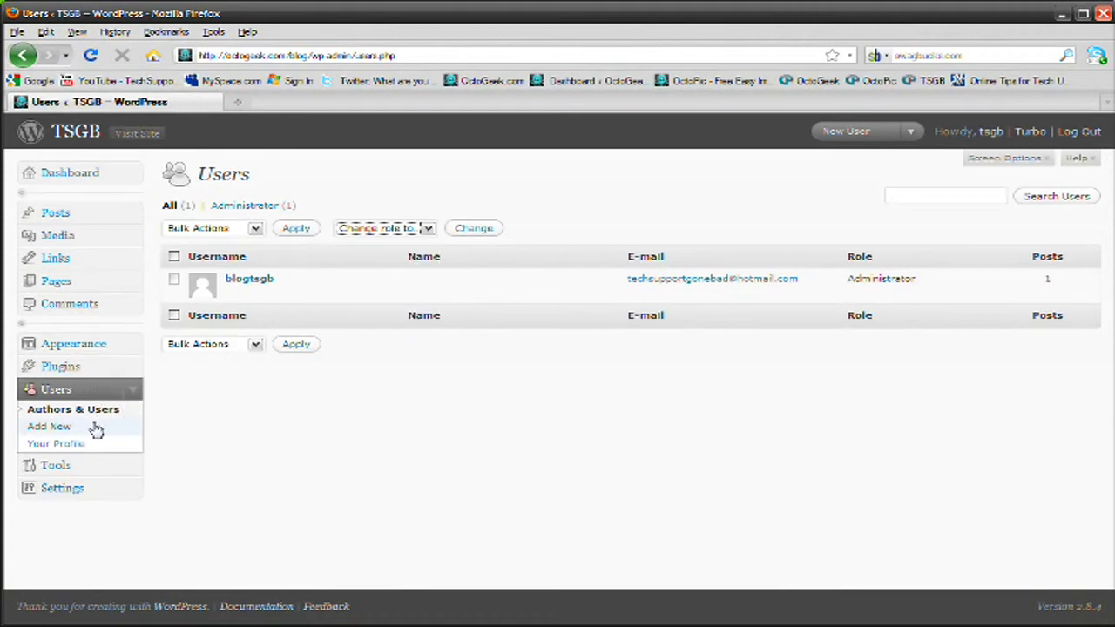
click(68, 465)
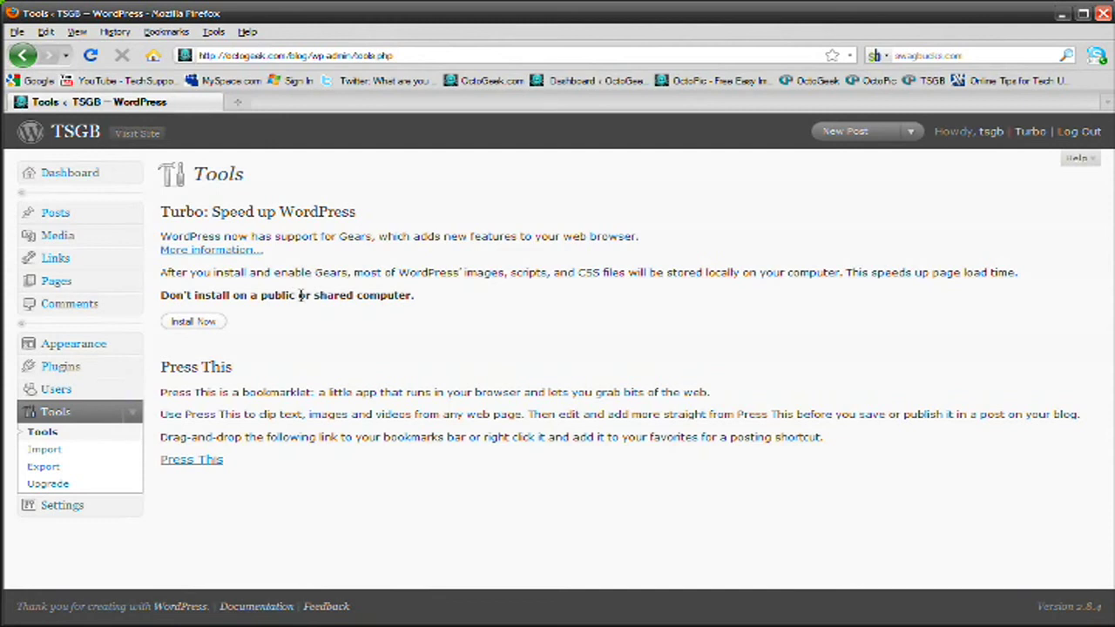
Step: Check the Upgrade page, confirming WordPress 2.8.4 is already the latest version
click(86, 485)
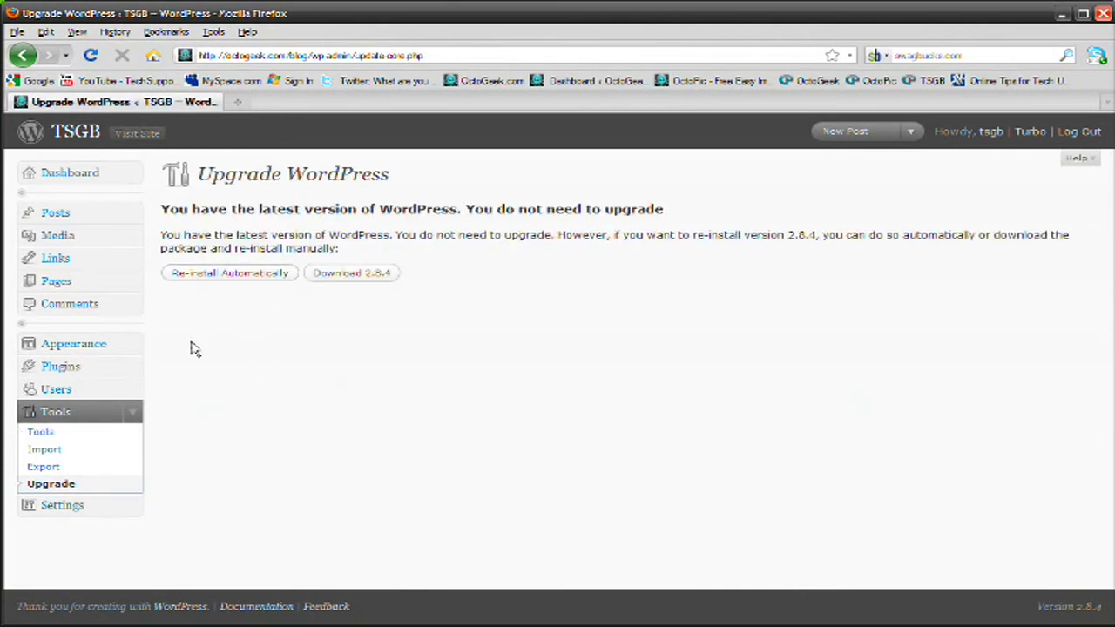
click(94, 513)
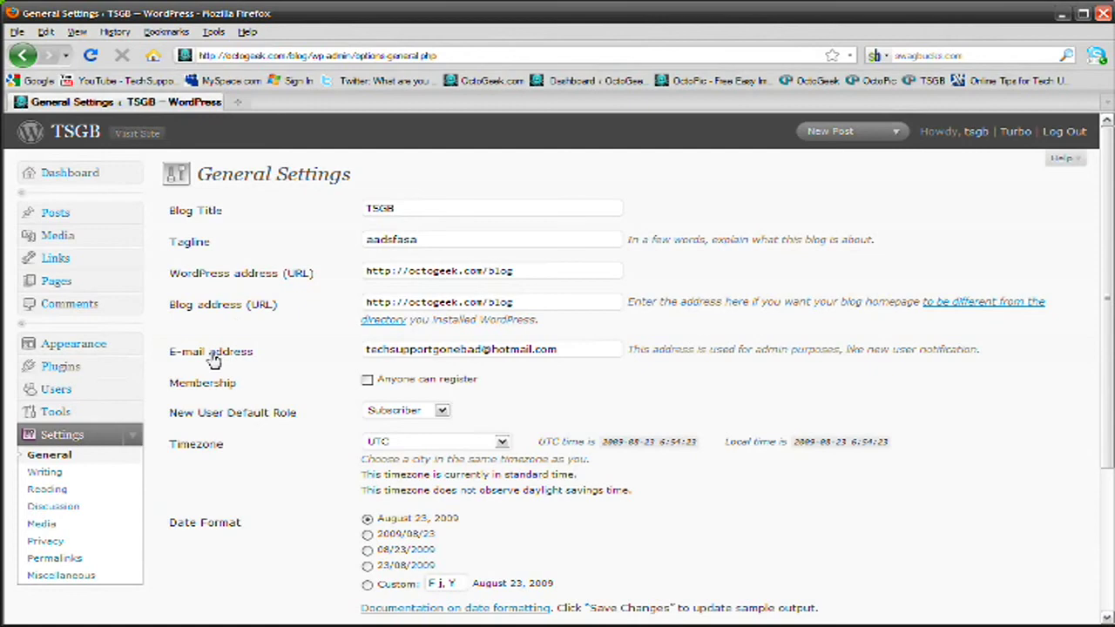
Step: Review the TSGB General Settings: tagline 'aadsfasa', UTC timezone, down to the week-start option
scroll(223, 351, down, 4)
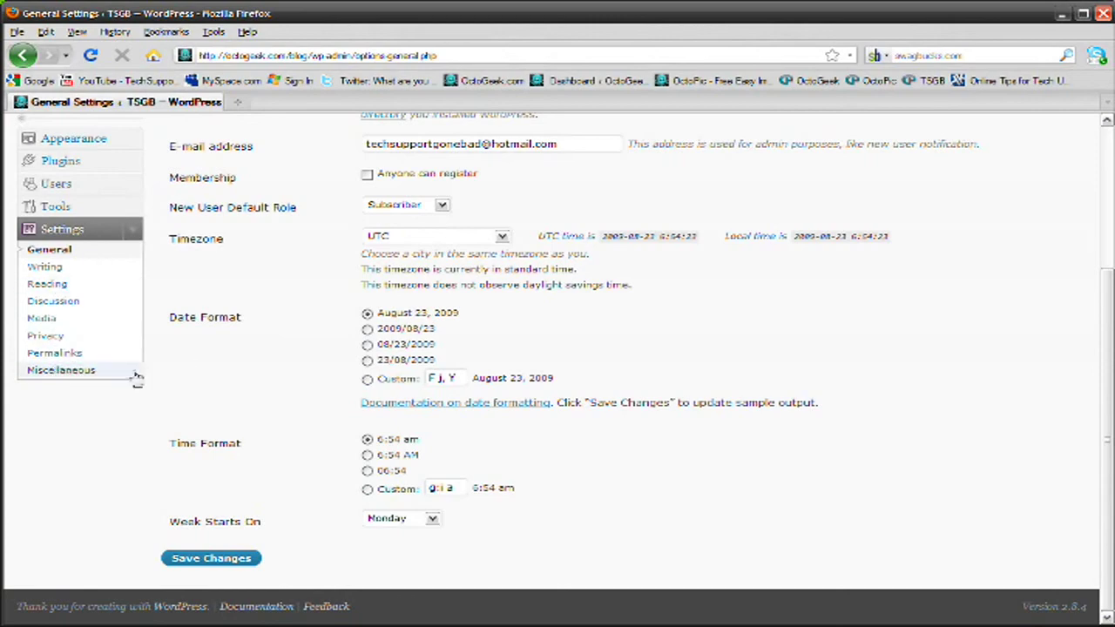
scroll(193, 279, up, 3)
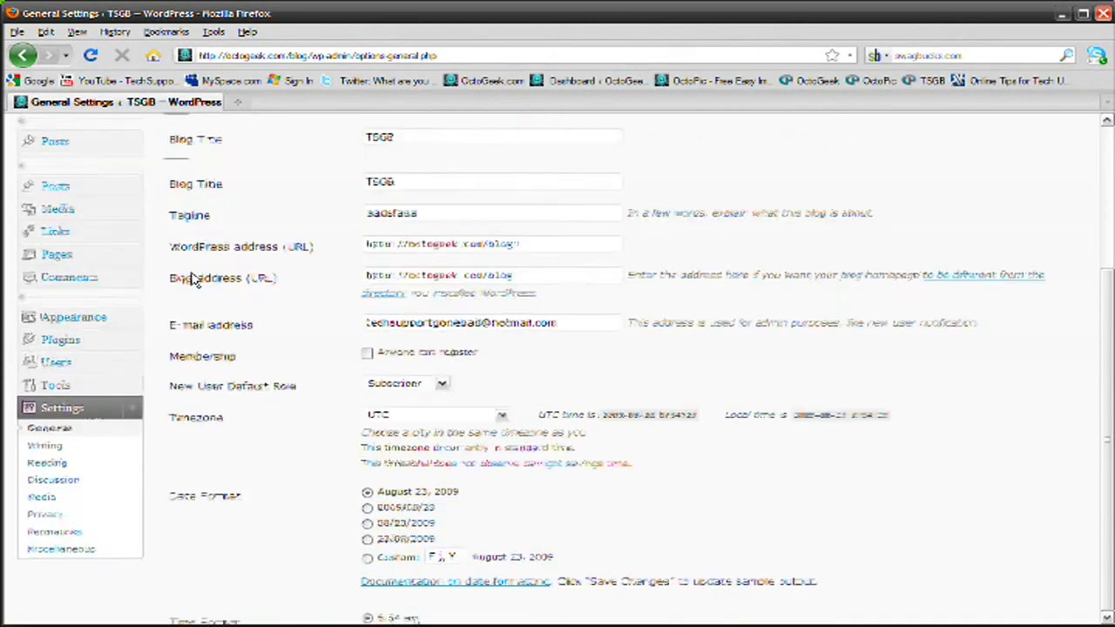
click(137, 133)
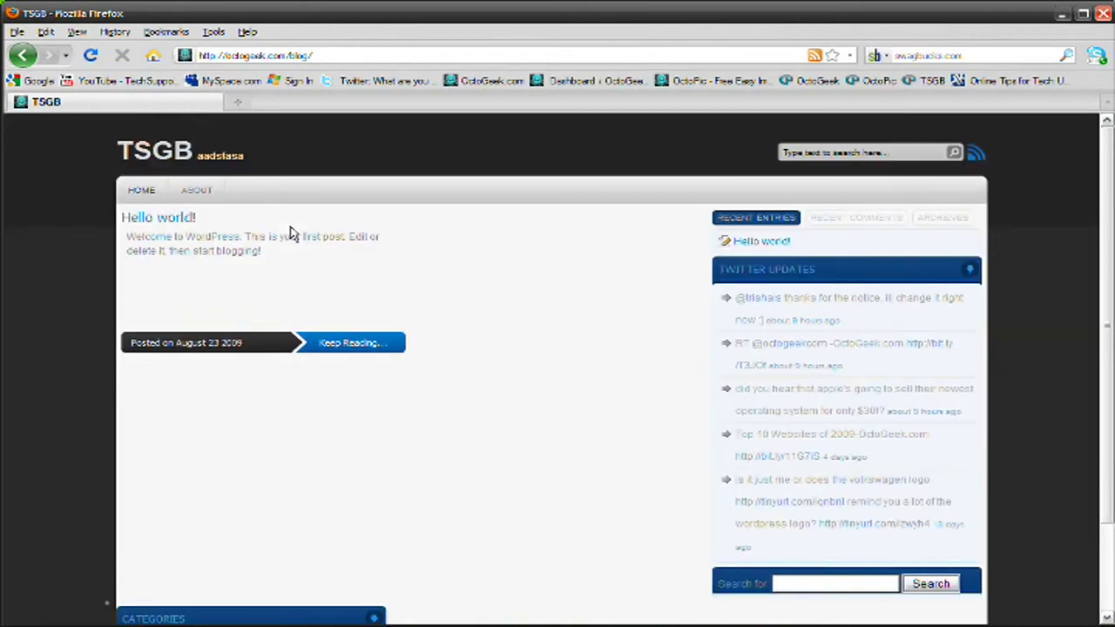
Step: Scroll through the live TSGB blog with its Hello world! post and Twitter Updates sidebar
scroll(174, 249, down, 3)
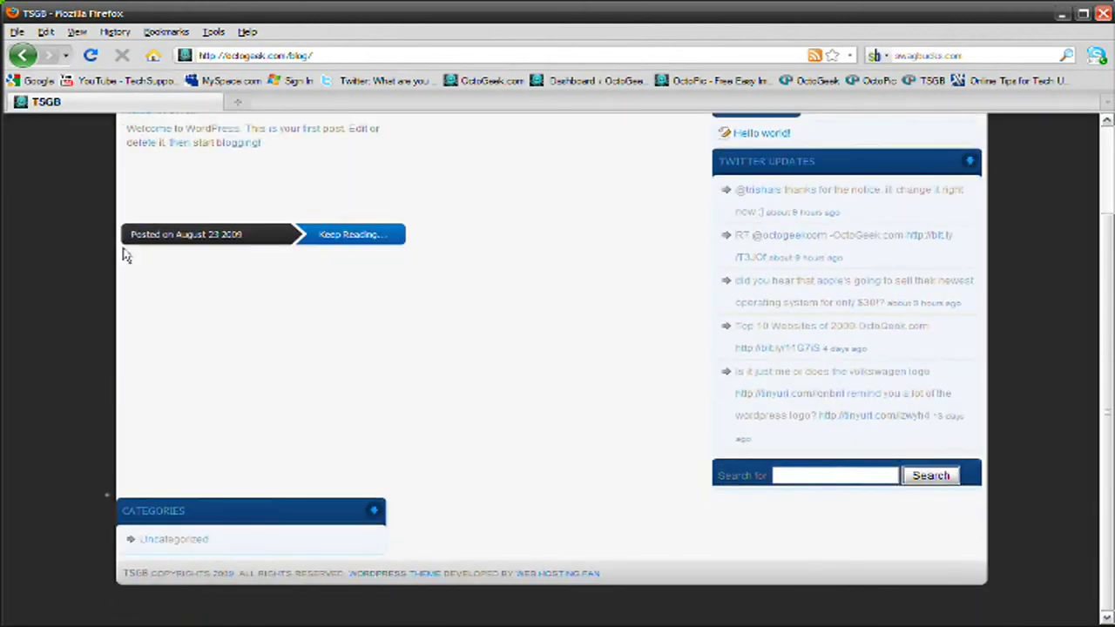
scroll(113, 251, up, 3)
scroll(104, 250, down, 3)
scroll(105, 251, up, 3)
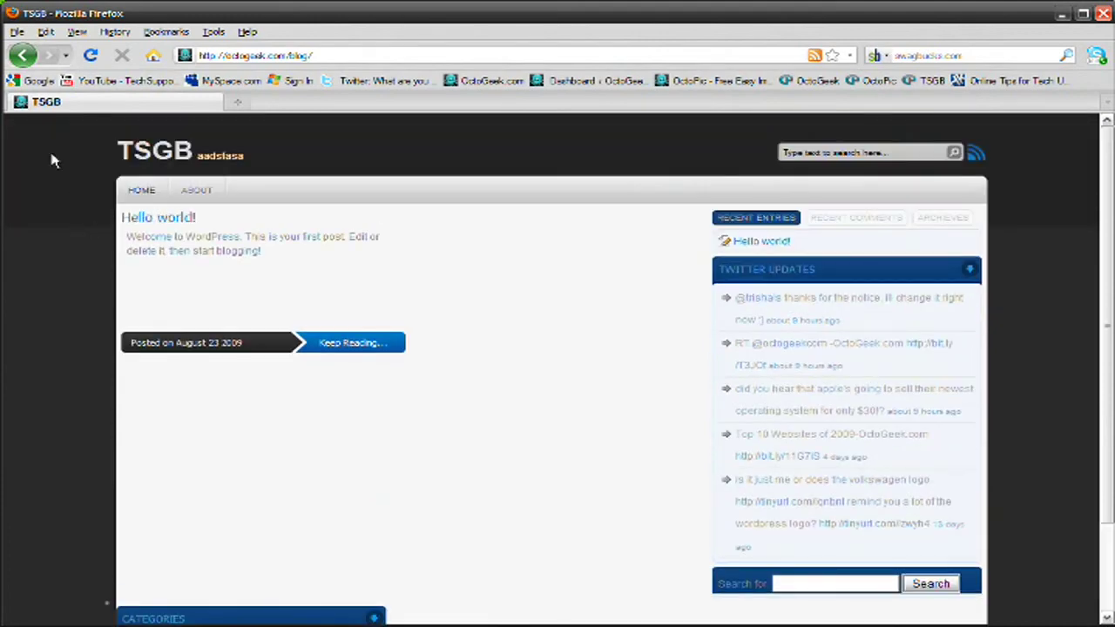
Step: Go back to the admin Dashboard, then minimise the browser to reveal the desktop
click(13, 59)
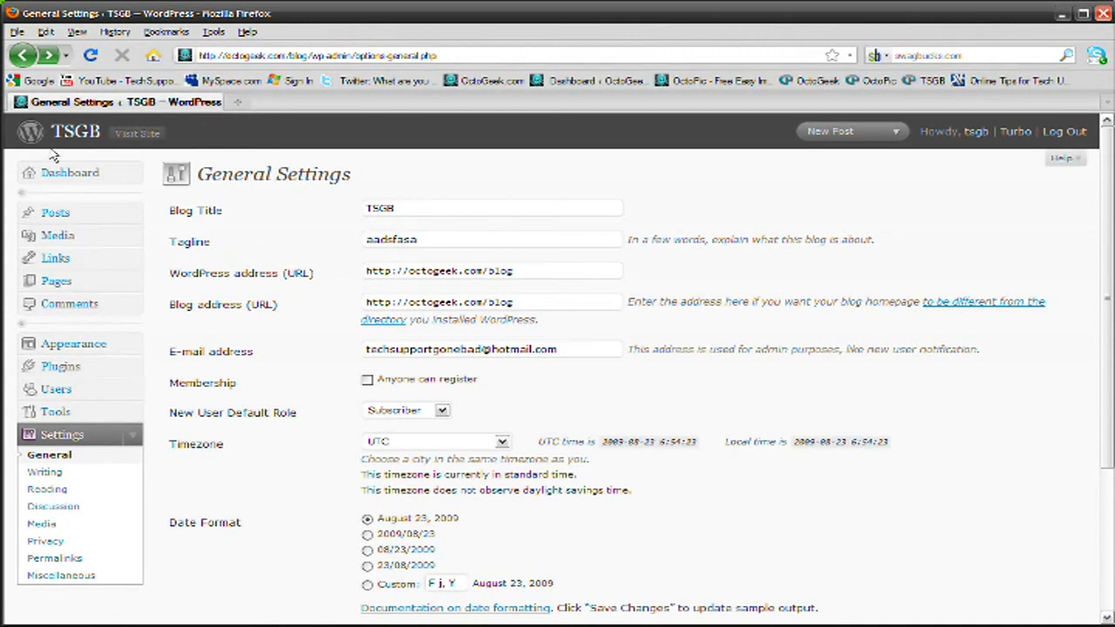
click(68, 179)
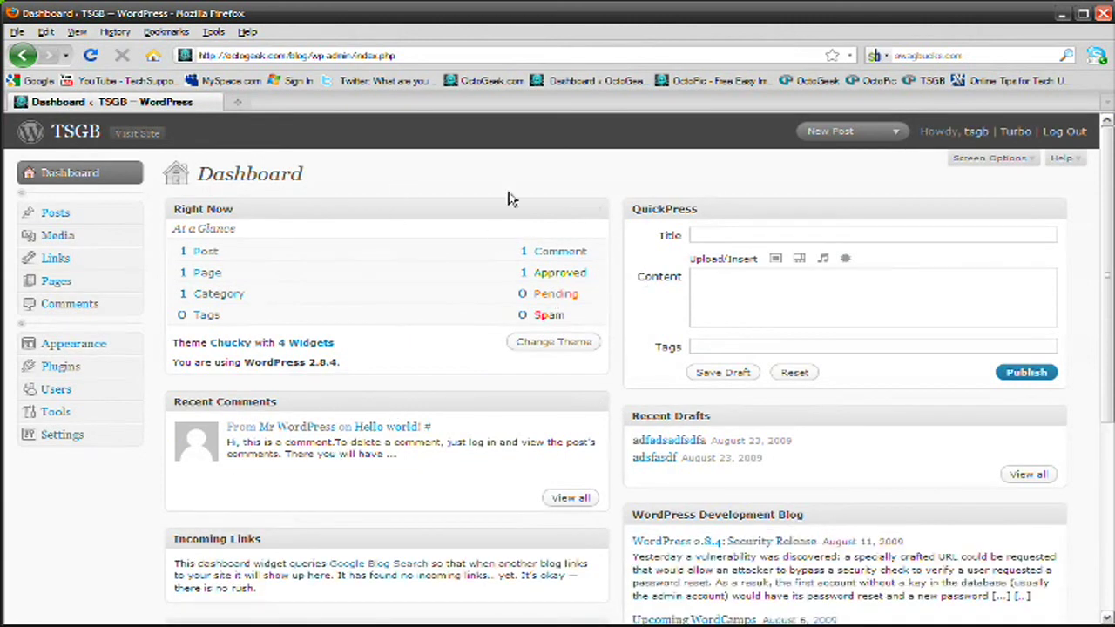
click(1061, 14)
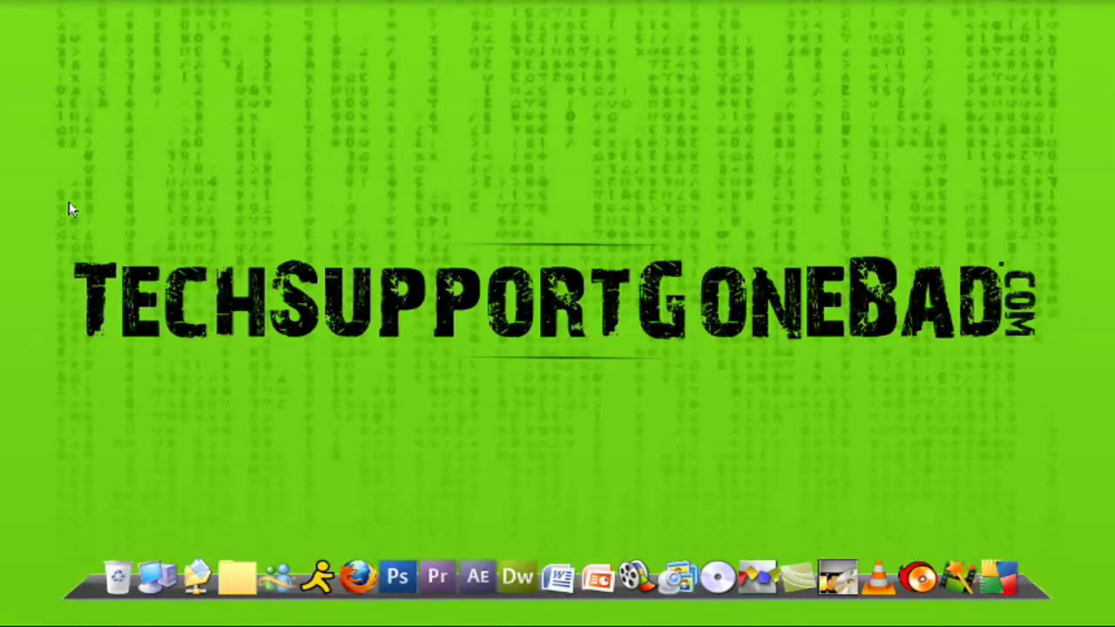